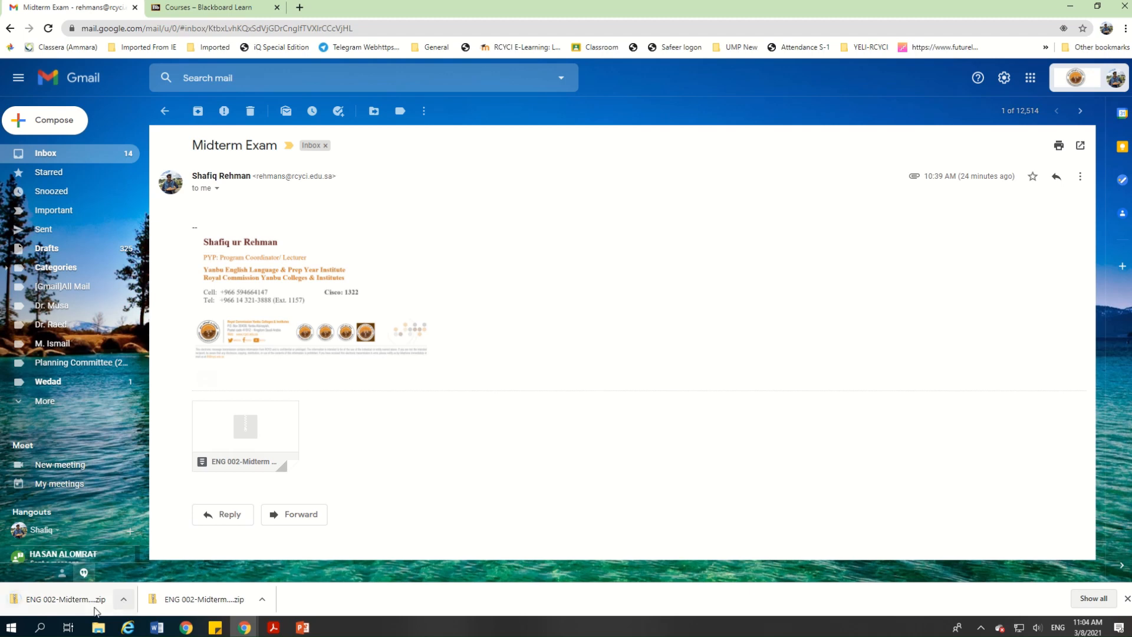
# Show the downloaded midterm exam archive in its folder and delete the older ENG 002-Midterm Exam zip copy
pyautogui.click(122, 601)
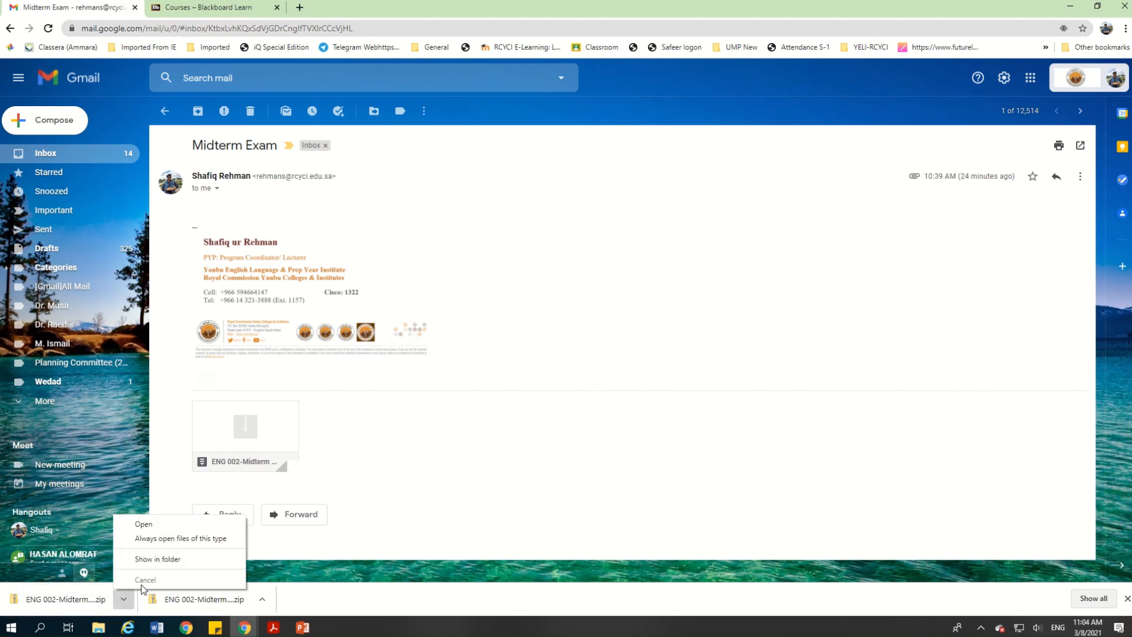
pyautogui.click(171, 559)
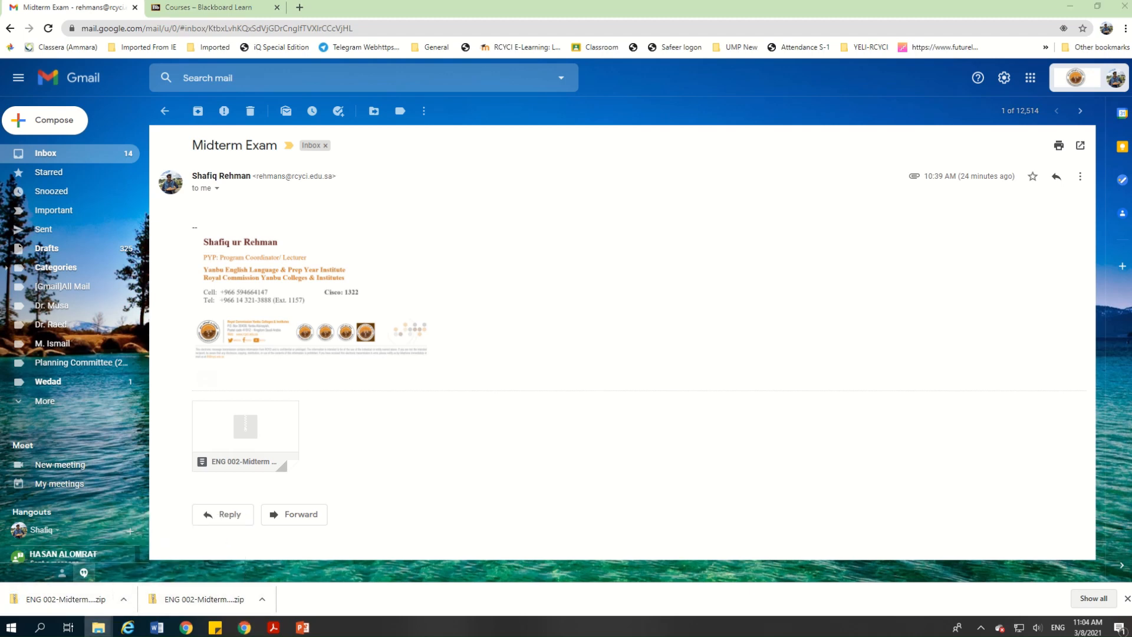
pyautogui.doubleClick(427, 72)
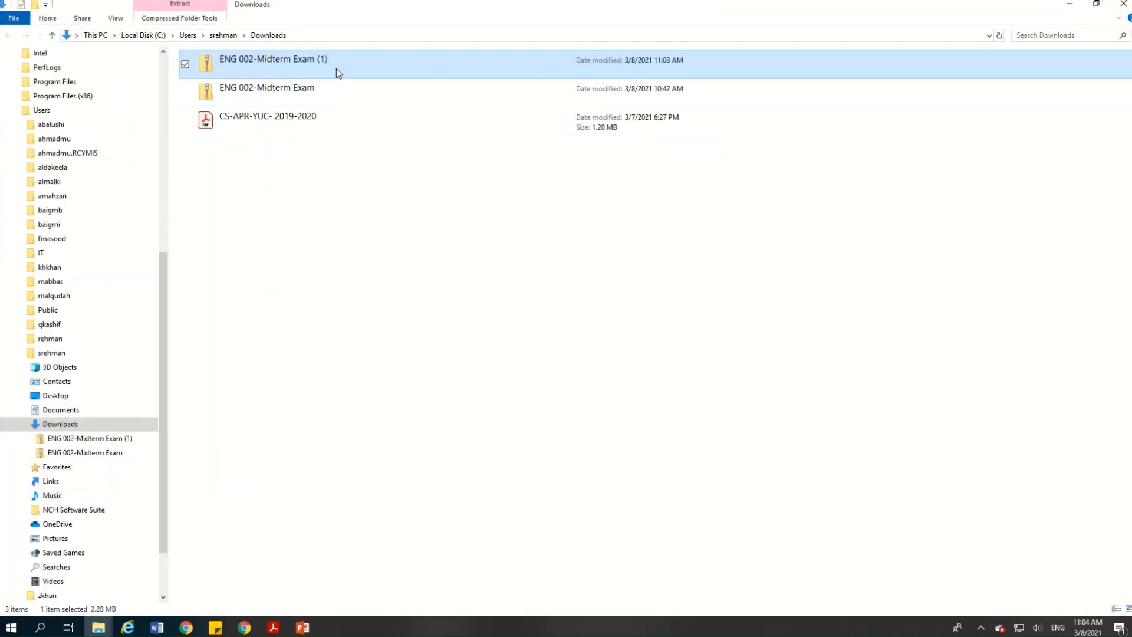
pyautogui.click(318, 87)
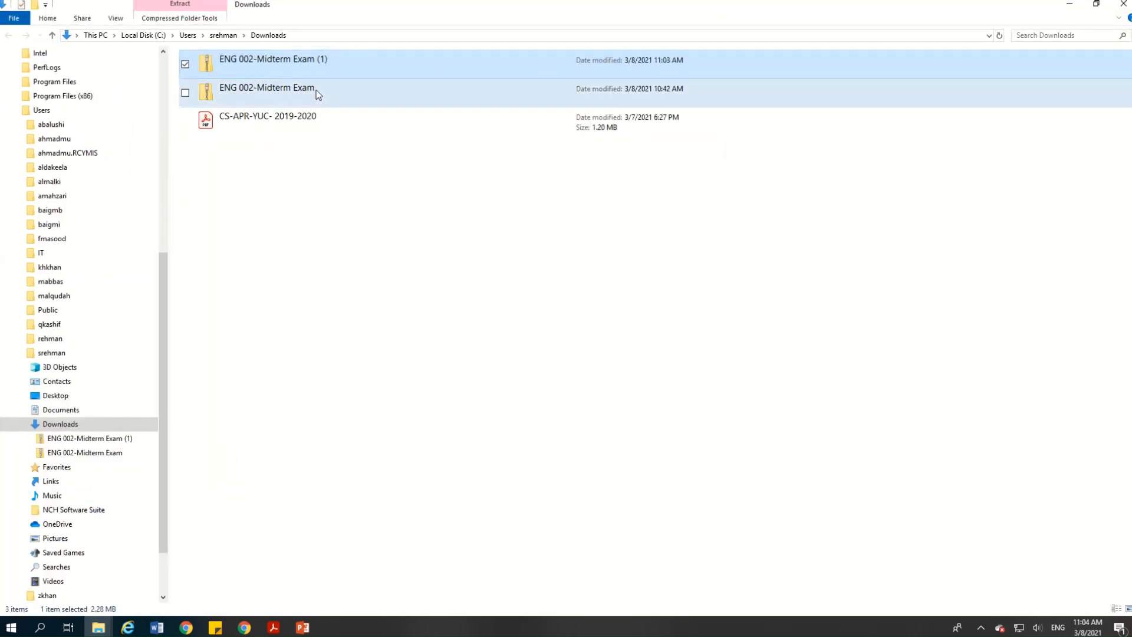
pyautogui.press('Delete')
pyautogui.click(281, 94)
pyautogui.press('Delete')
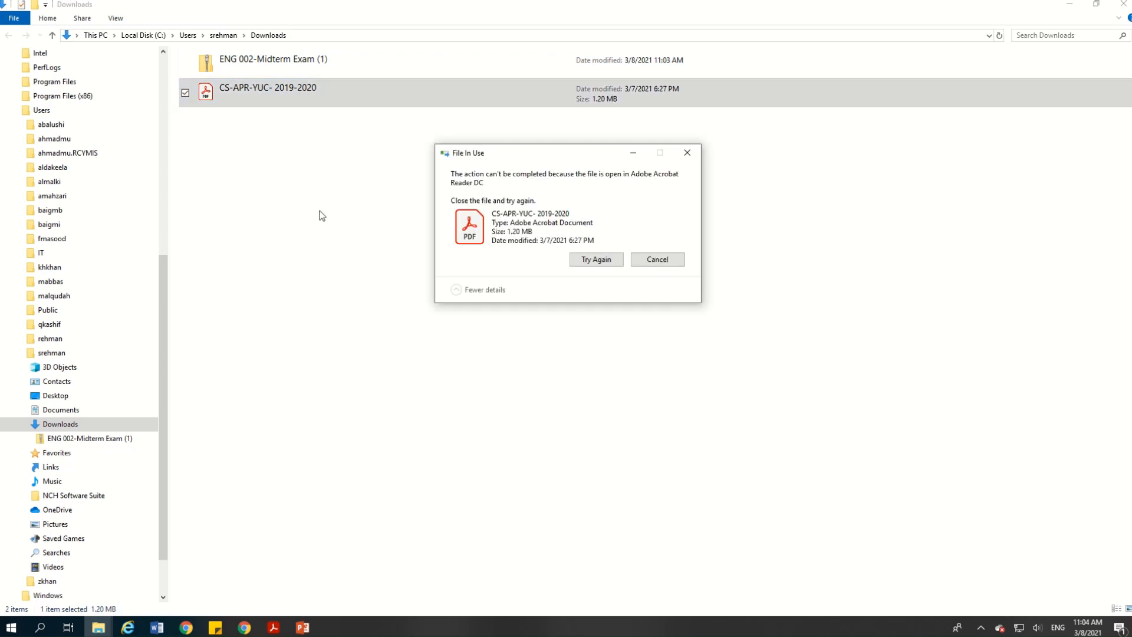
pyautogui.click(658, 259)
pyautogui.click(293, 174)
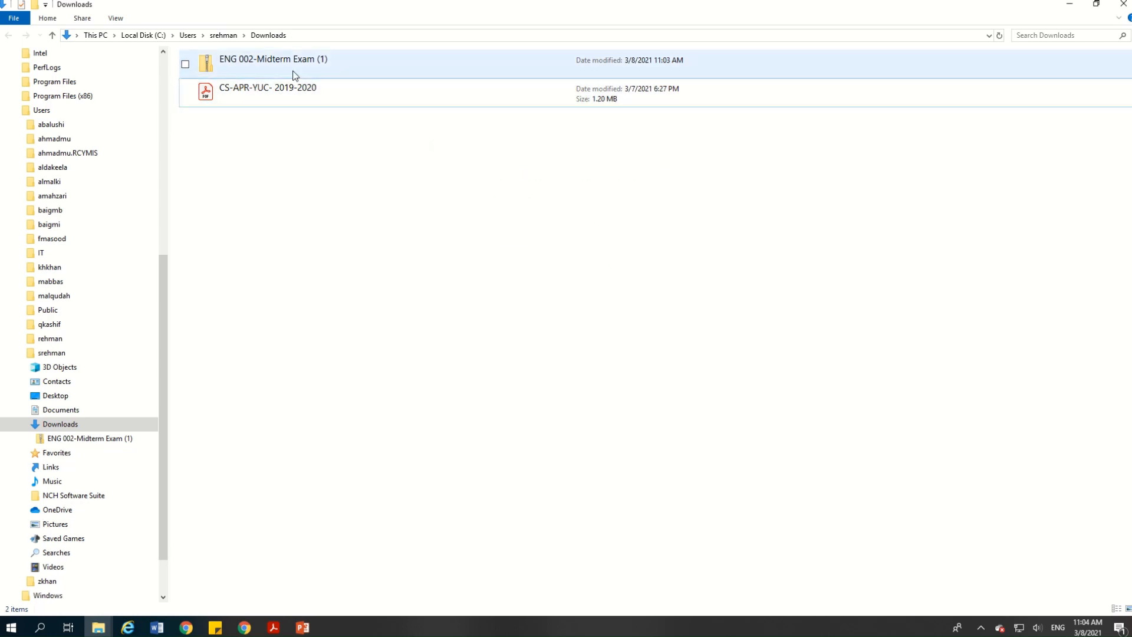
# Leave the Downloads folder, switch to Blackboard Learn and open the ENG002 English II_Lecture_LC24 course
pyautogui.click(293, 73)
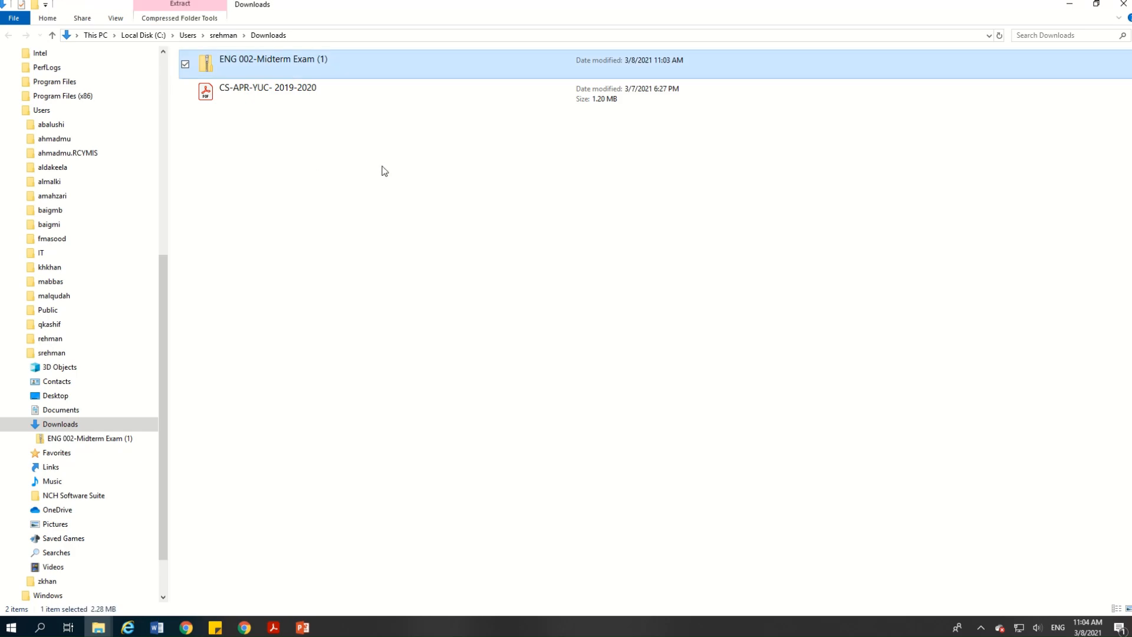
pyautogui.click(1069, 4)
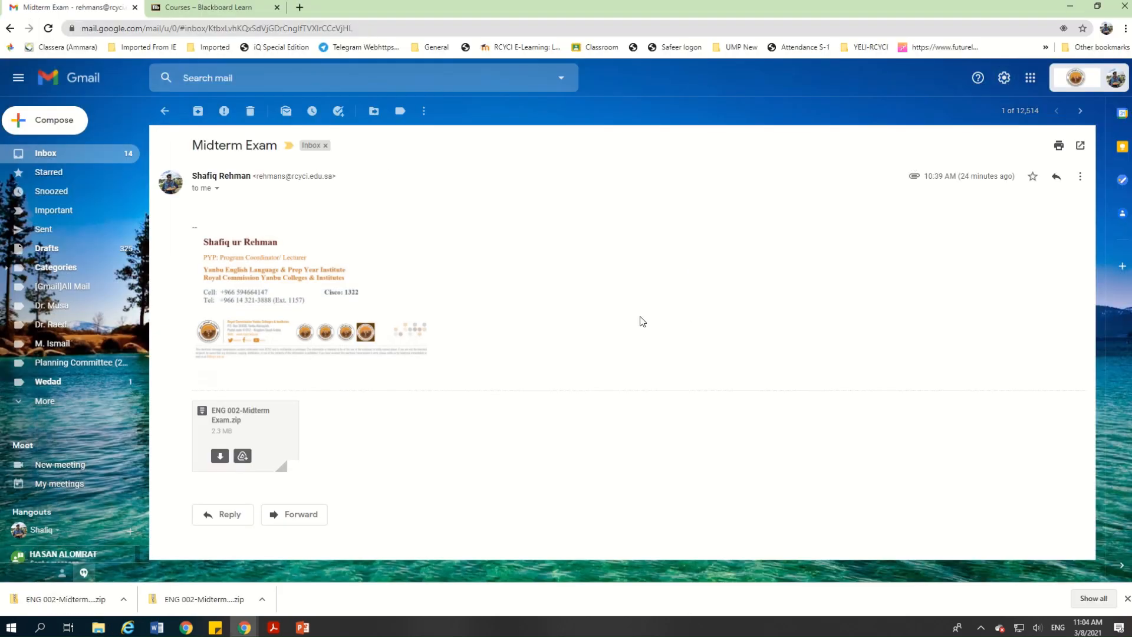
pyautogui.click(211, 8)
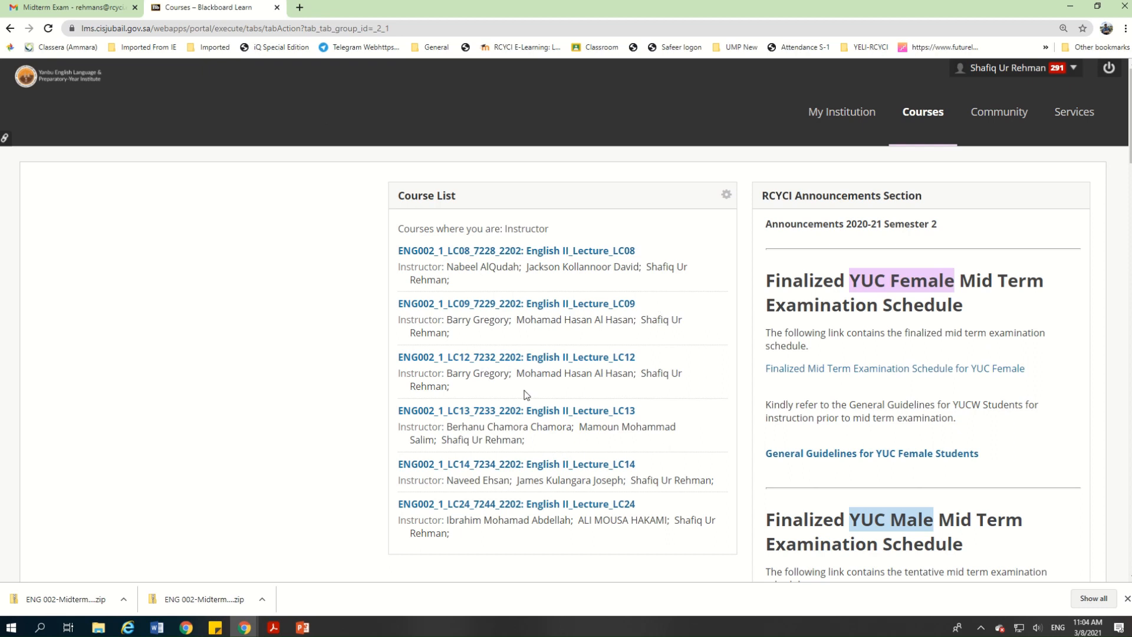
pyautogui.click(602, 504)
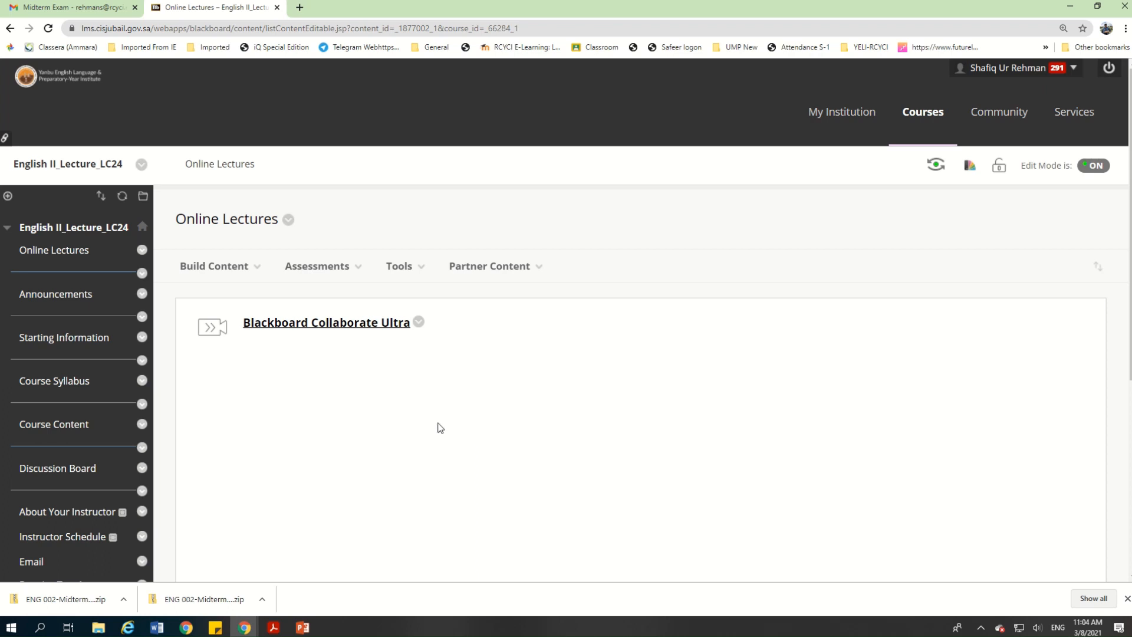
# Open the course's list of tests through the Tests, Surveys, and Pools course tool
pyautogui.scroll(-5, 108, 430)
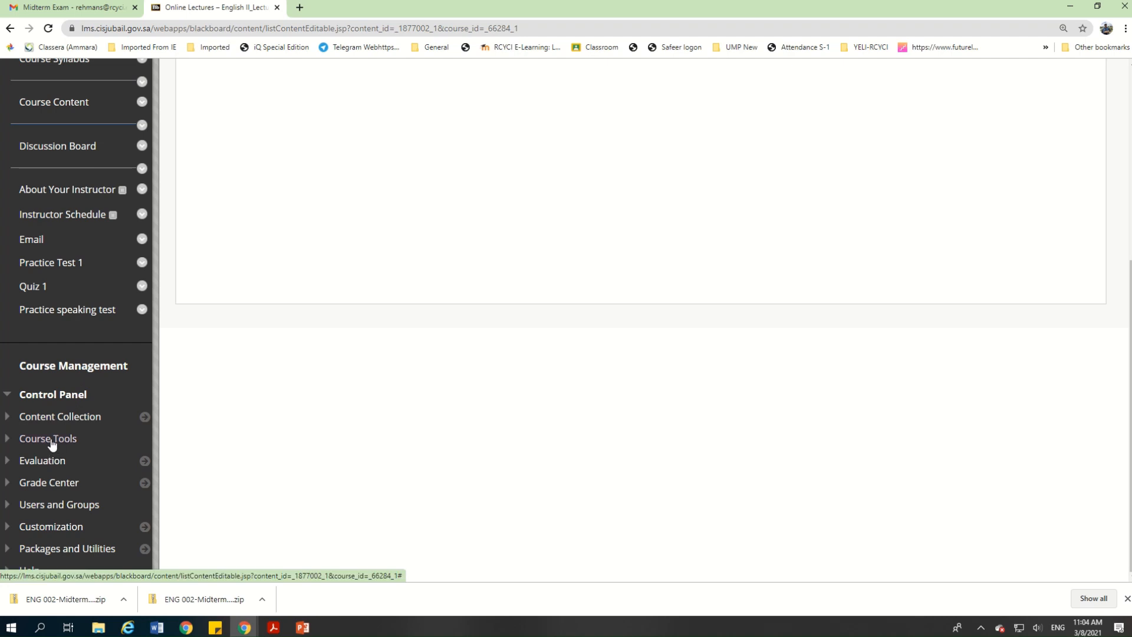
pyautogui.click(53, 441)
pyautogui.scroll(-7, 55, 444)
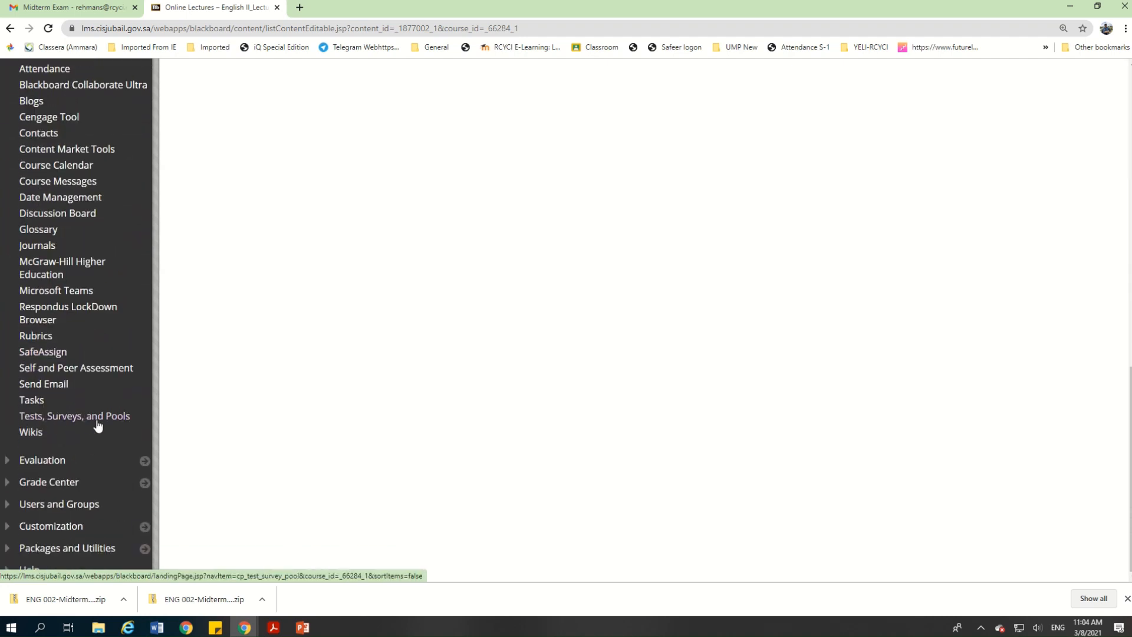
pyautogui.click(91, 420)
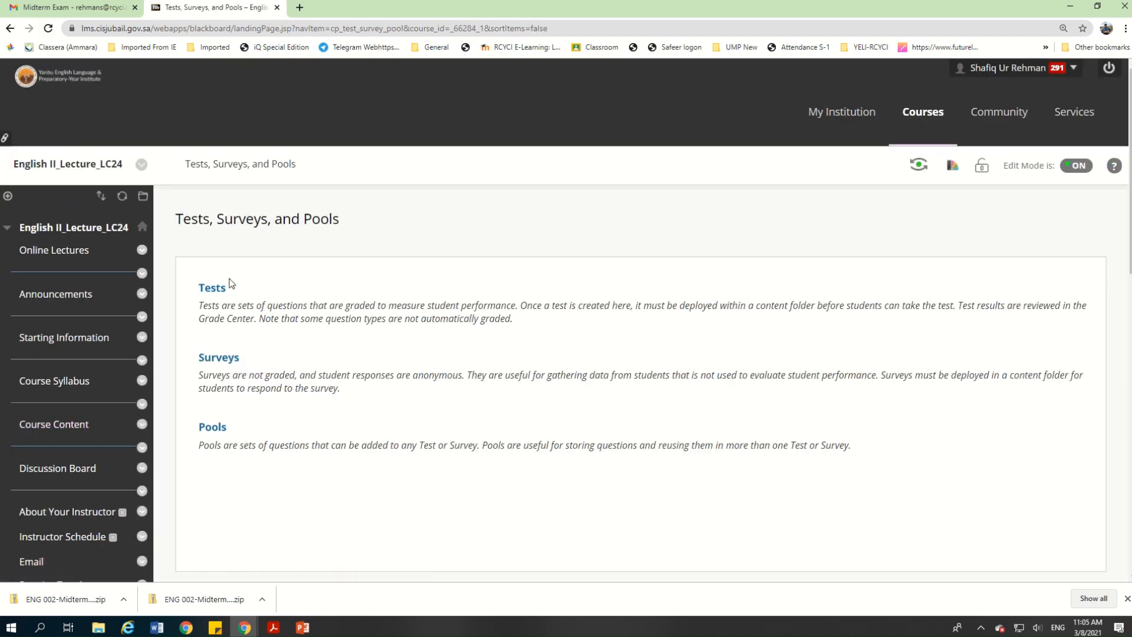
pyautogui.click(211, 290)
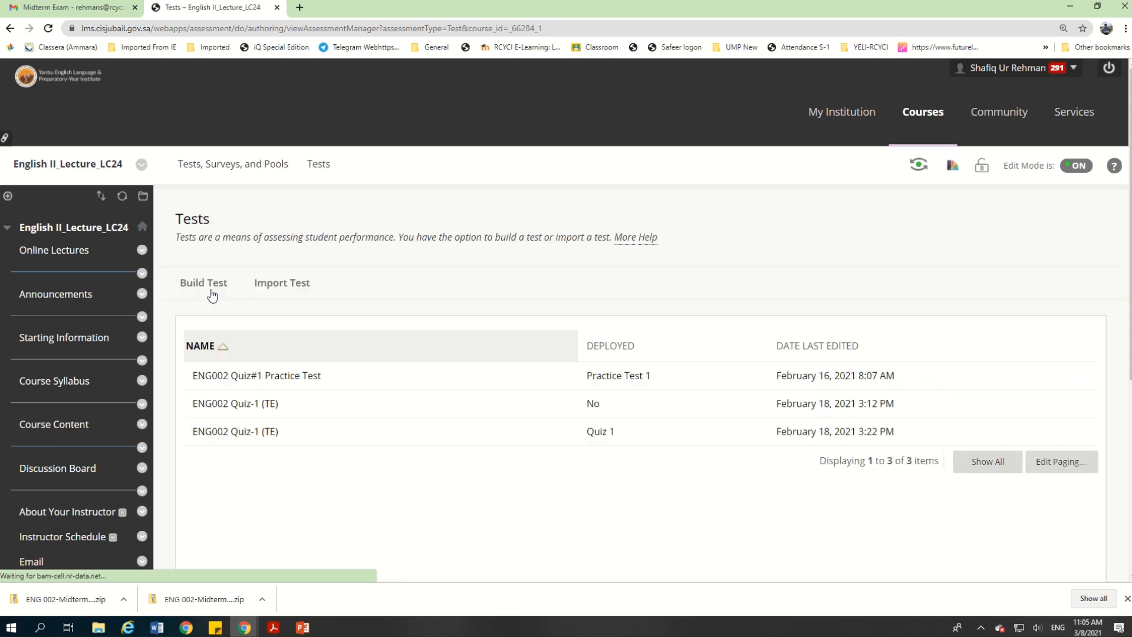
# Import the local file ENG 002-Midterm Exam (1).zip as a test and return to the course's test list
pyautogui.click(302, 287)
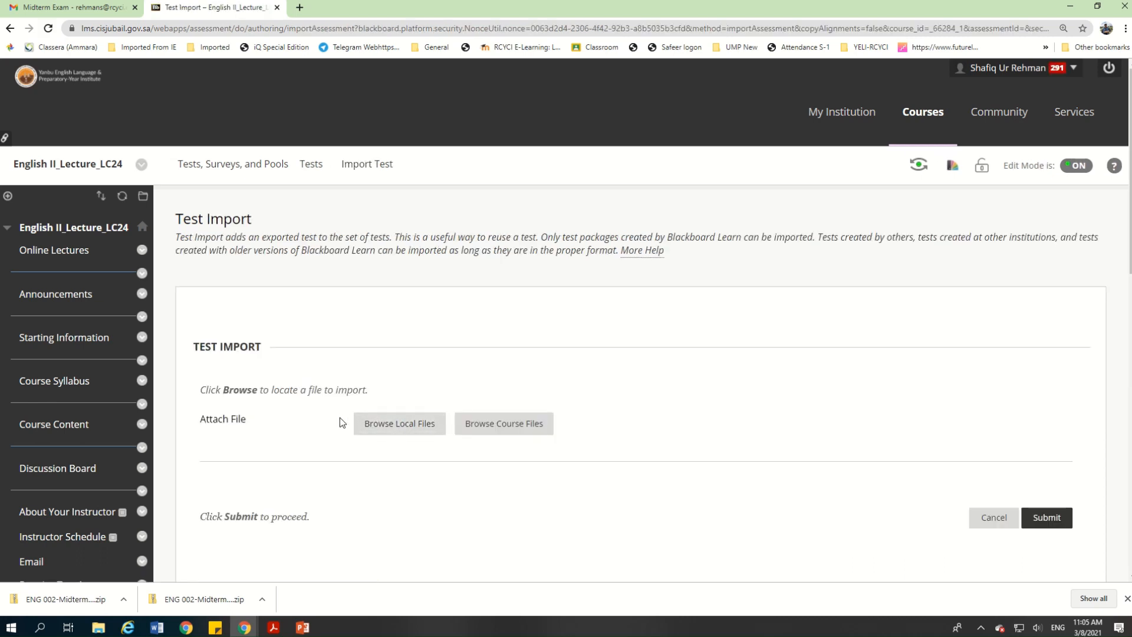
pyautogui.click(410, 424)
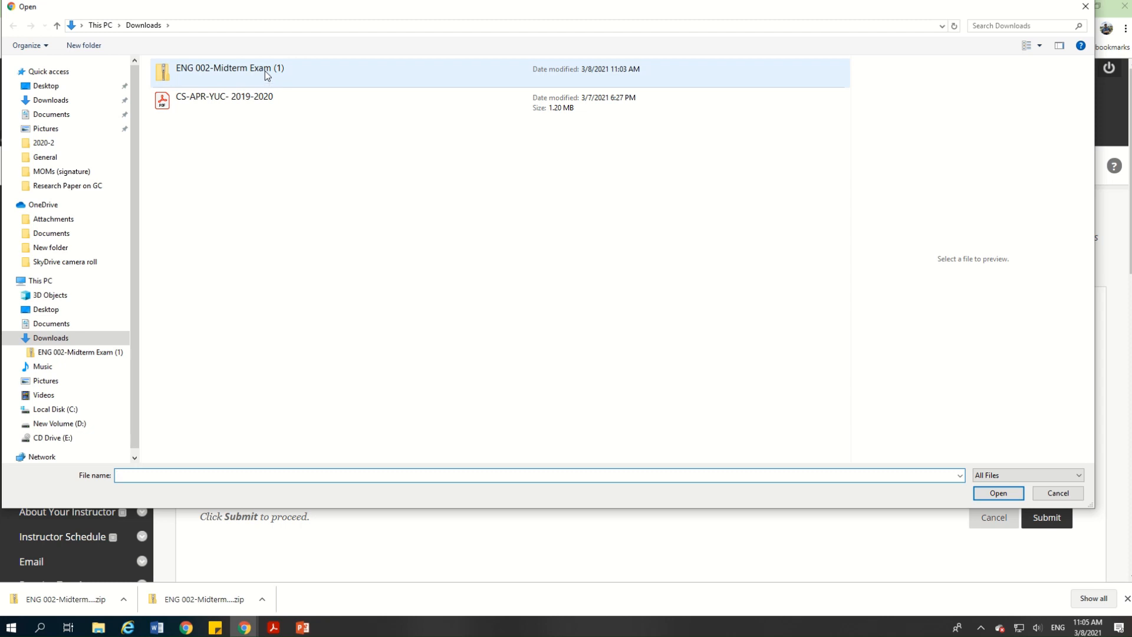
pyautogui.click(267, 72)
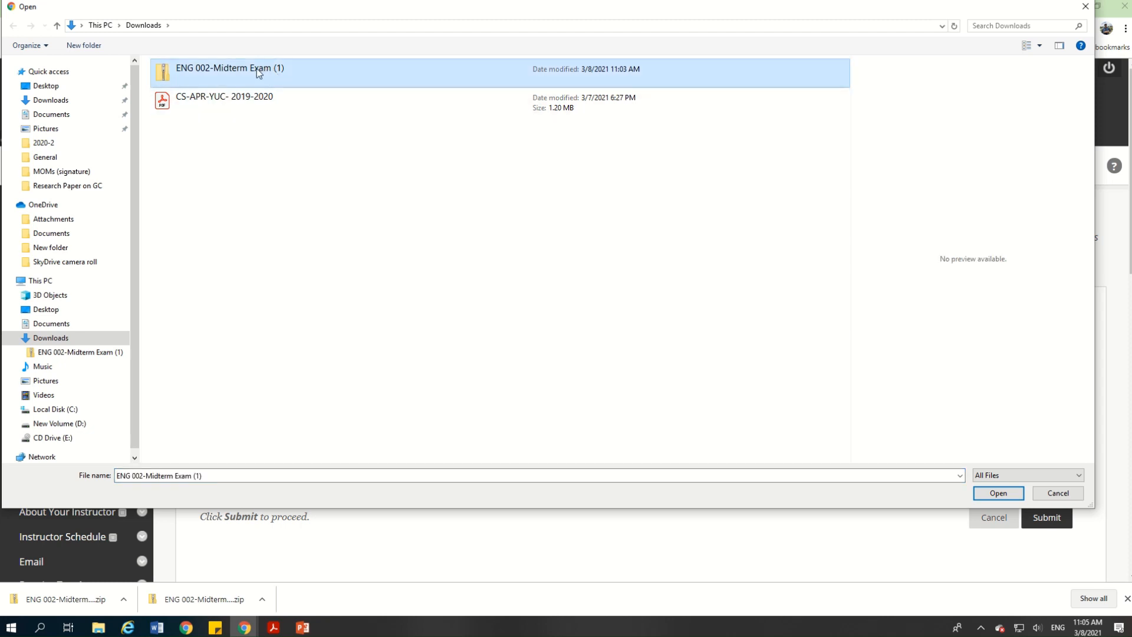
pyautogui.click(998, 493)
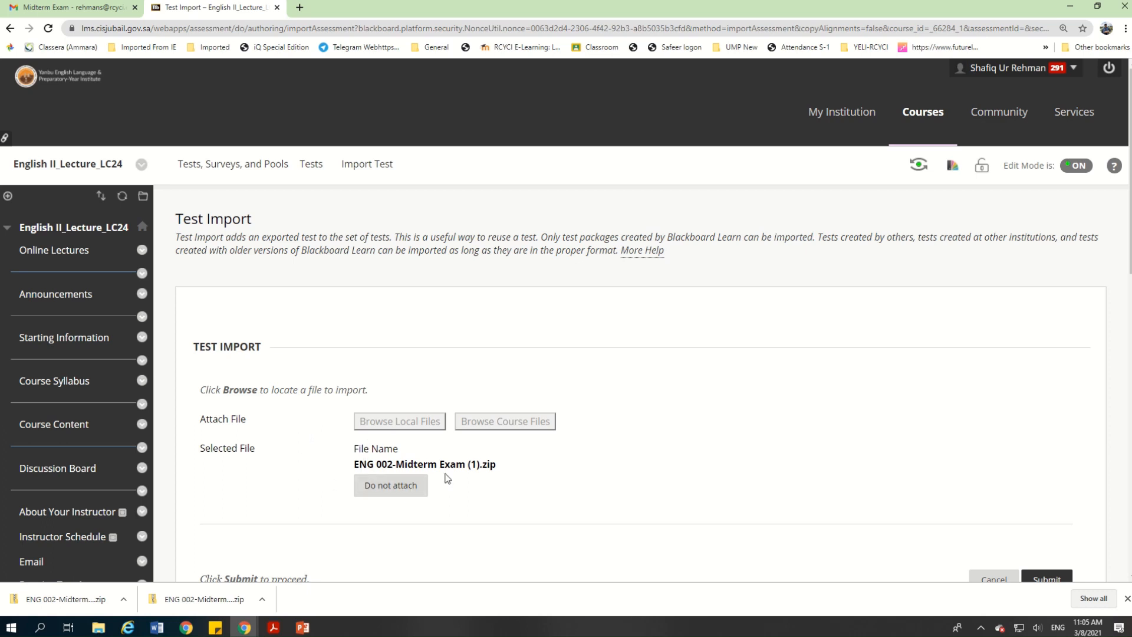
pyautogui.scroll(-2, 487, 470)
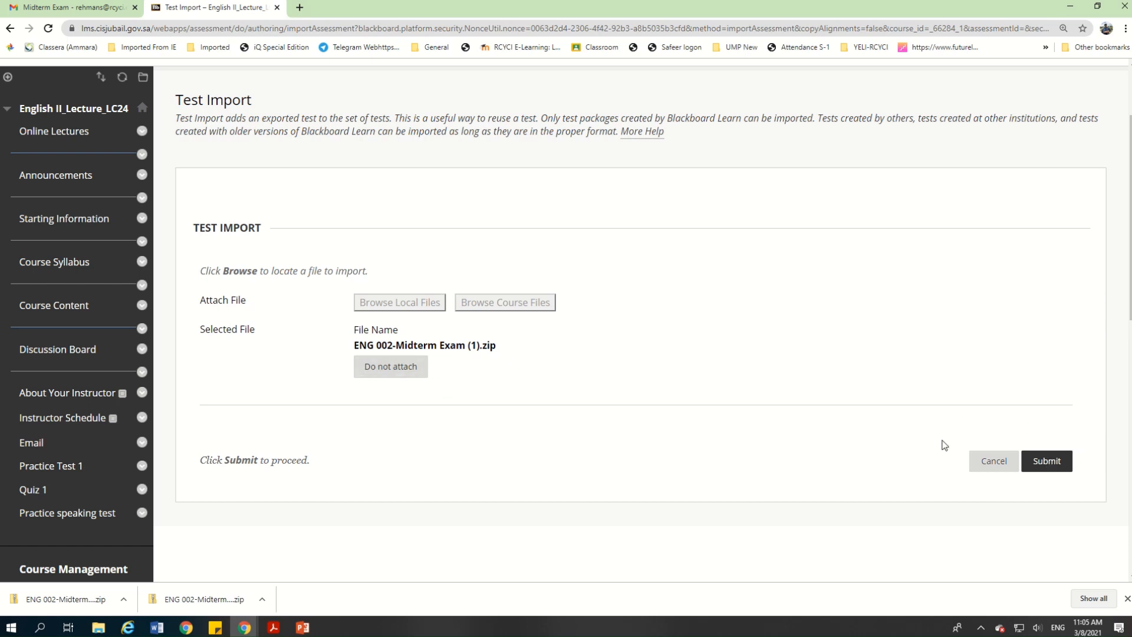
pyautogui.click(1045, 462)
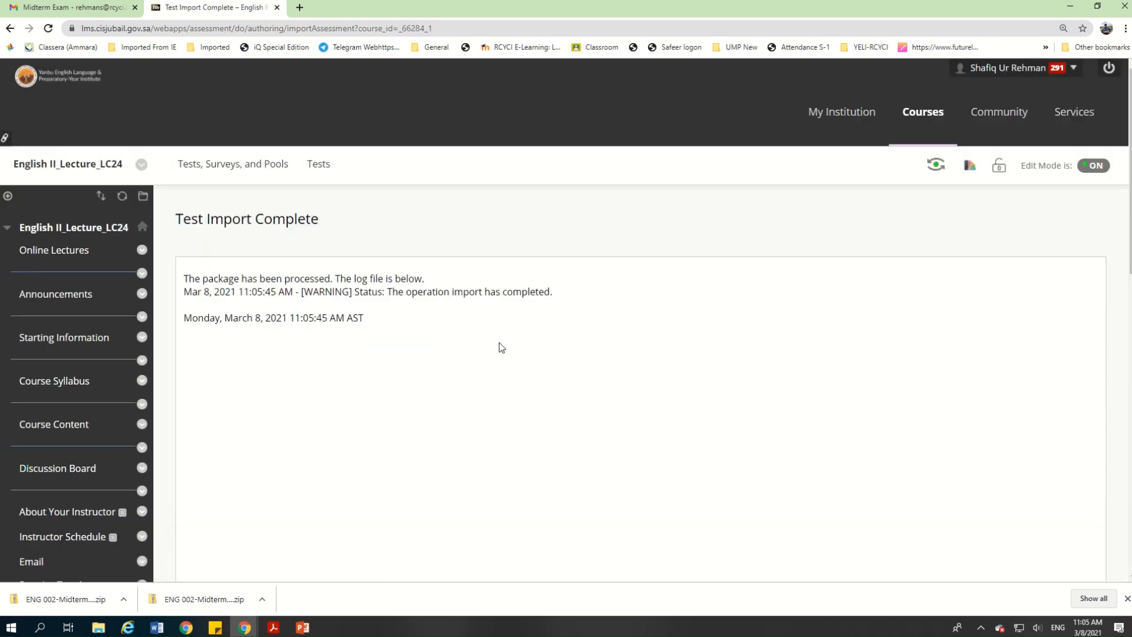
pyautogui.scroll(-1, 483, 422)
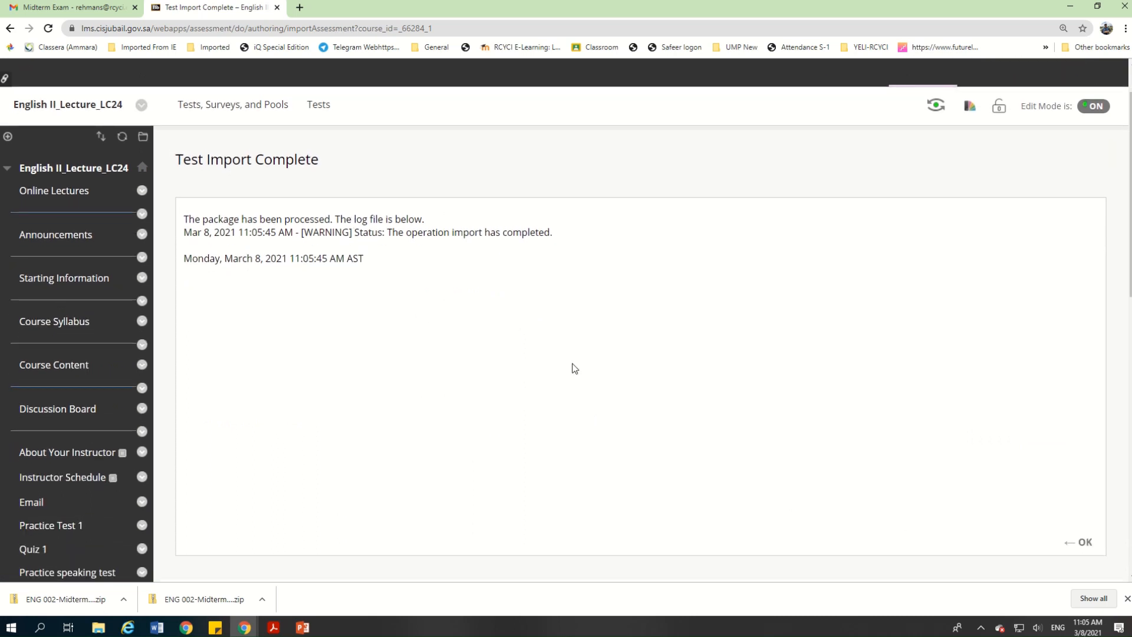
pyautogui.click(1083, 544)
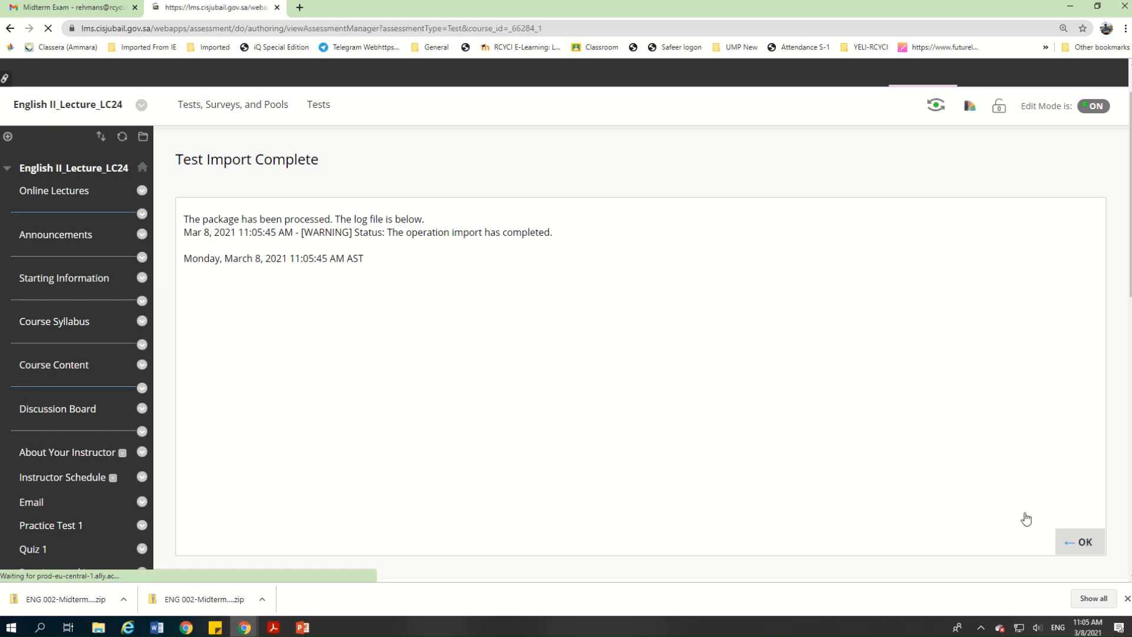
# Add a content area named ENG002-Midterm Exam to the course menu and make it available to users
pyautogui.click(9, 196)
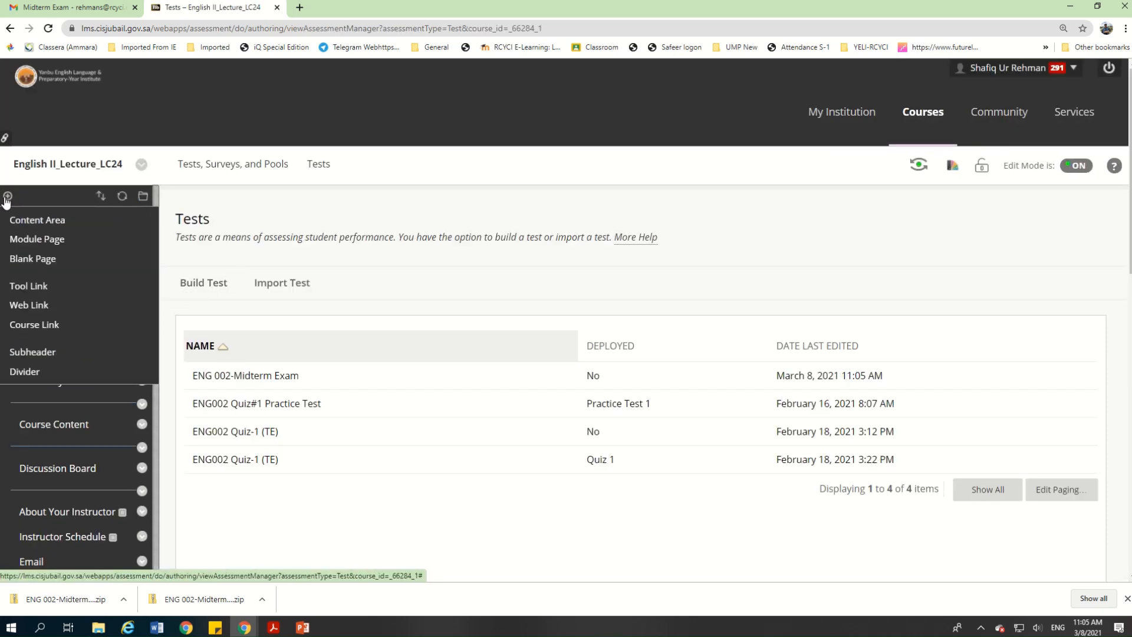
pyautogui.click(8, 196)
pyautogui.click(8, 196)
pyautogui.click(21, 221)
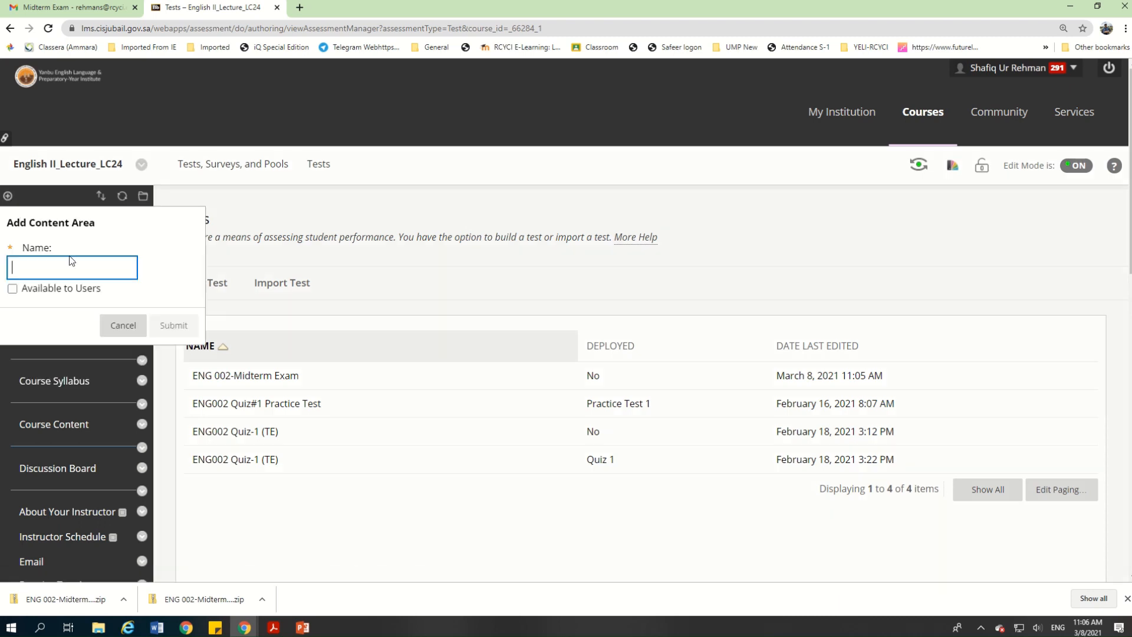
pyautogui.write('Mi')
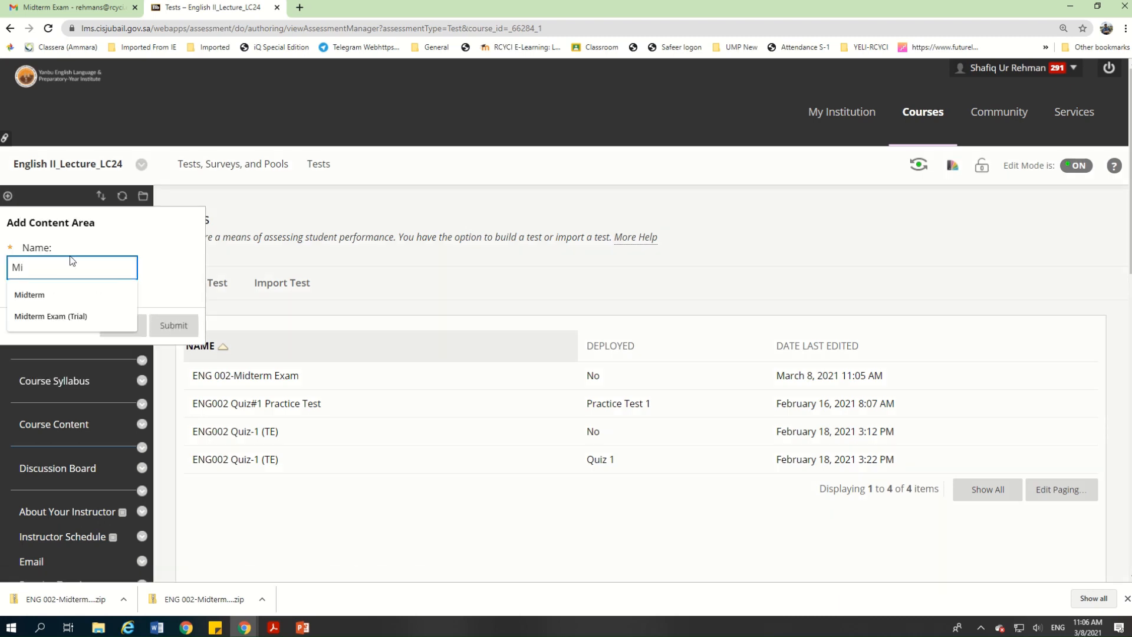
pyautogui.press('BackSpace')
pyautogui.press('BackSpace')
pyautogui.write('ENG001')
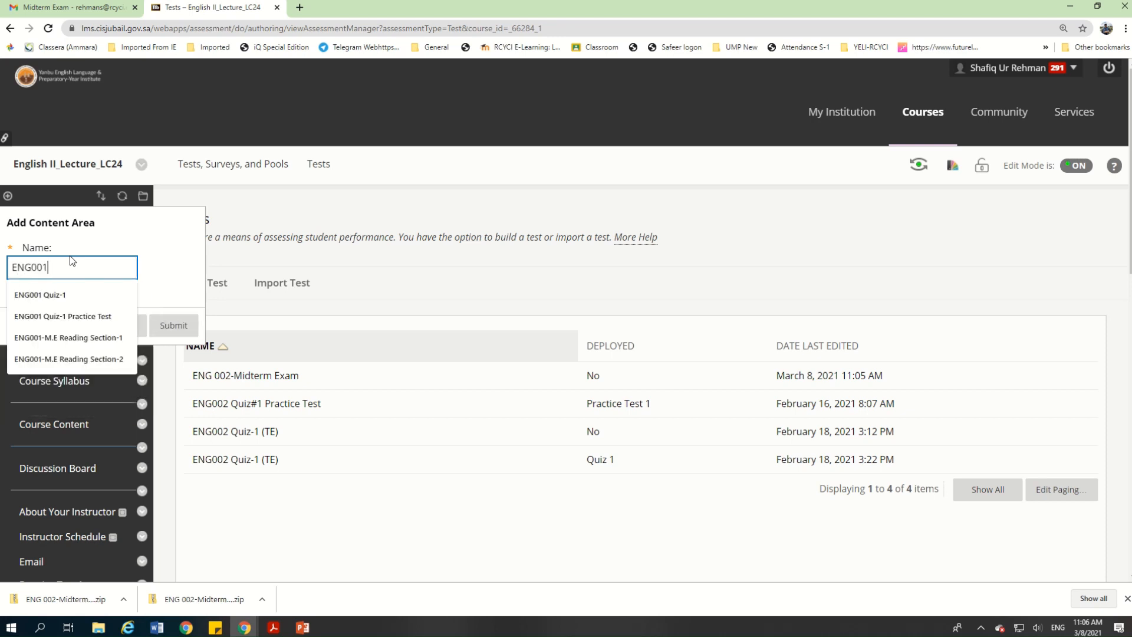
pyautogui.press('BackSpace')
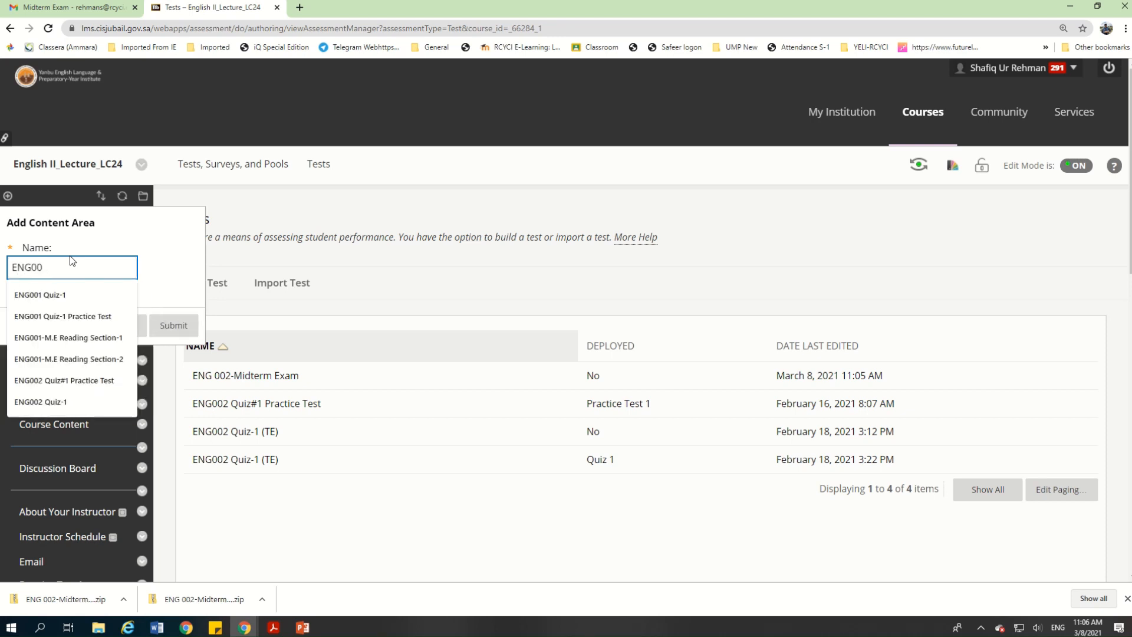
pyautogui.write('2-Mid')
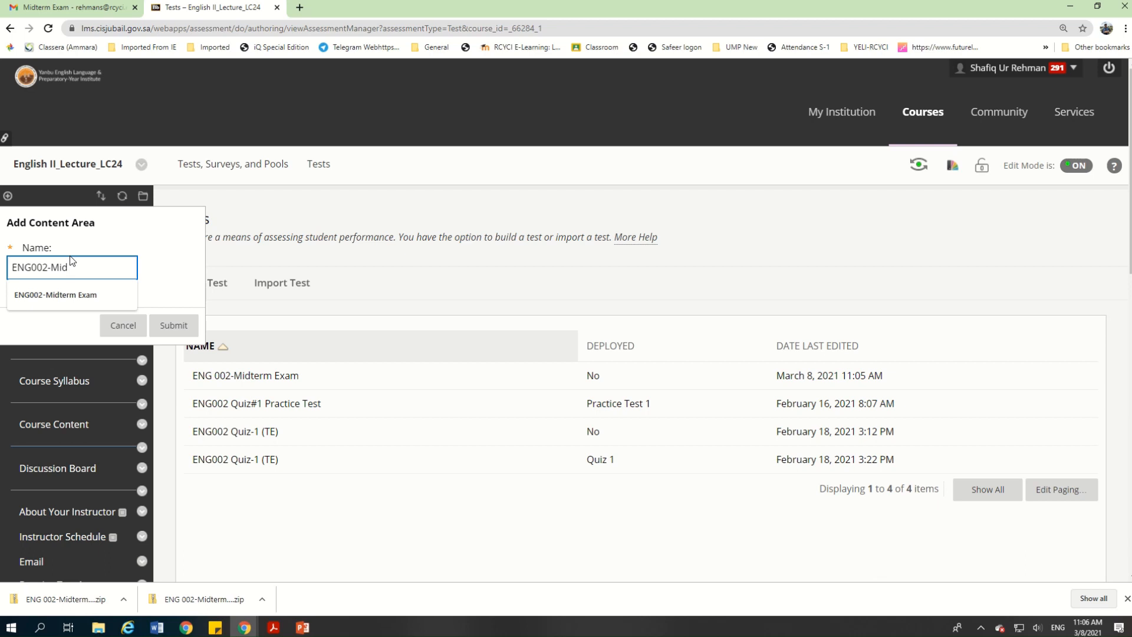
pyautogui.press('Down')
pyautogui.press('Return')
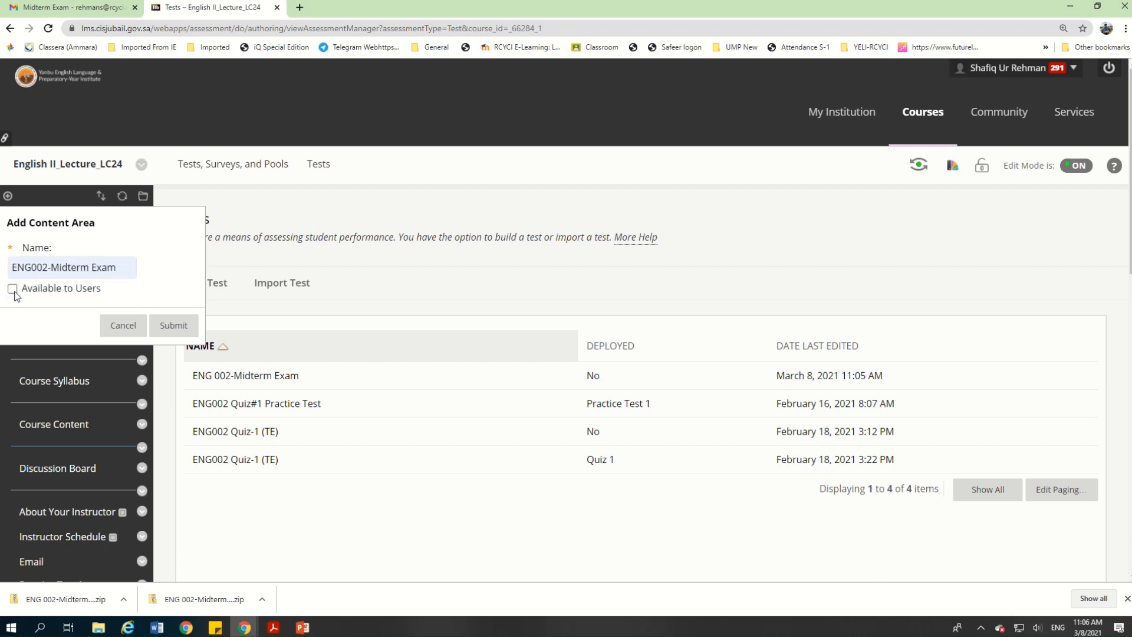
pyautogui.click(12, 289)
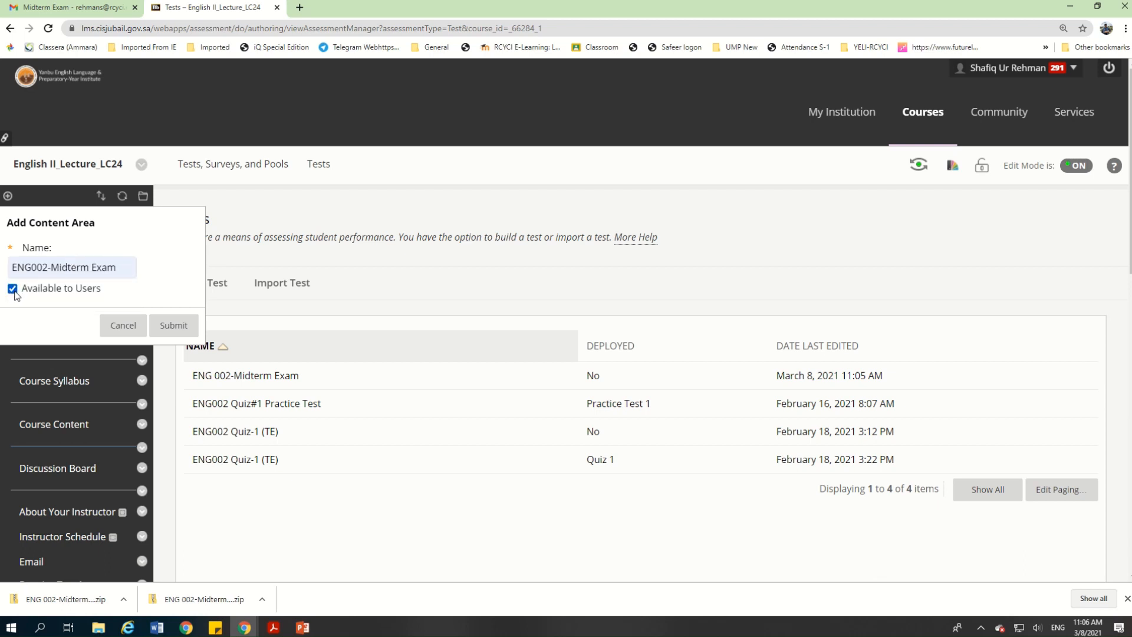
pyautogui.click(170, 326)
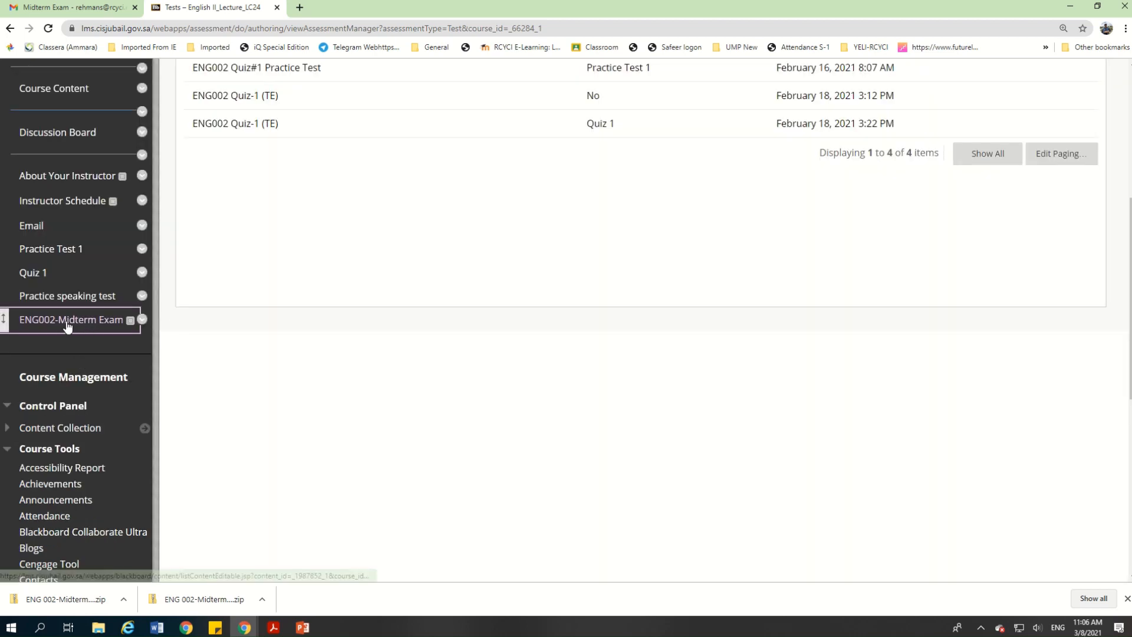
# Open the ENG002-Midterm Exam content area from the course menu
pyautogui.scroll(2, 58, 333)
pyautogui.scroll(3, 55, 273)
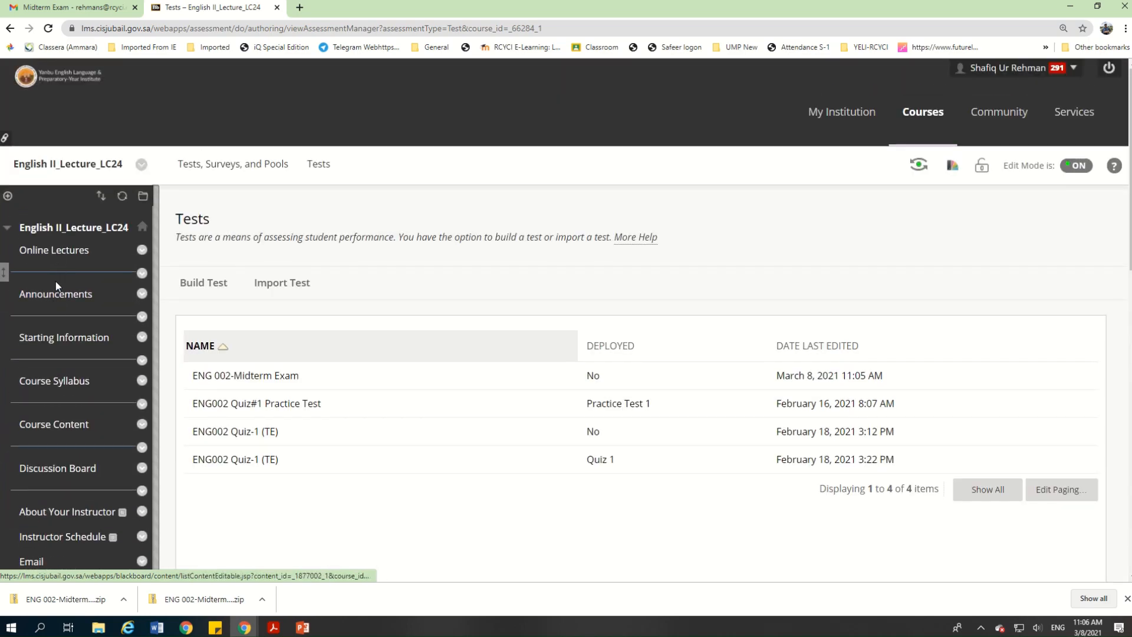
pyautogui.scroll(-4, 59, 344)
pyautogui.scroll(-1, 59, 344)
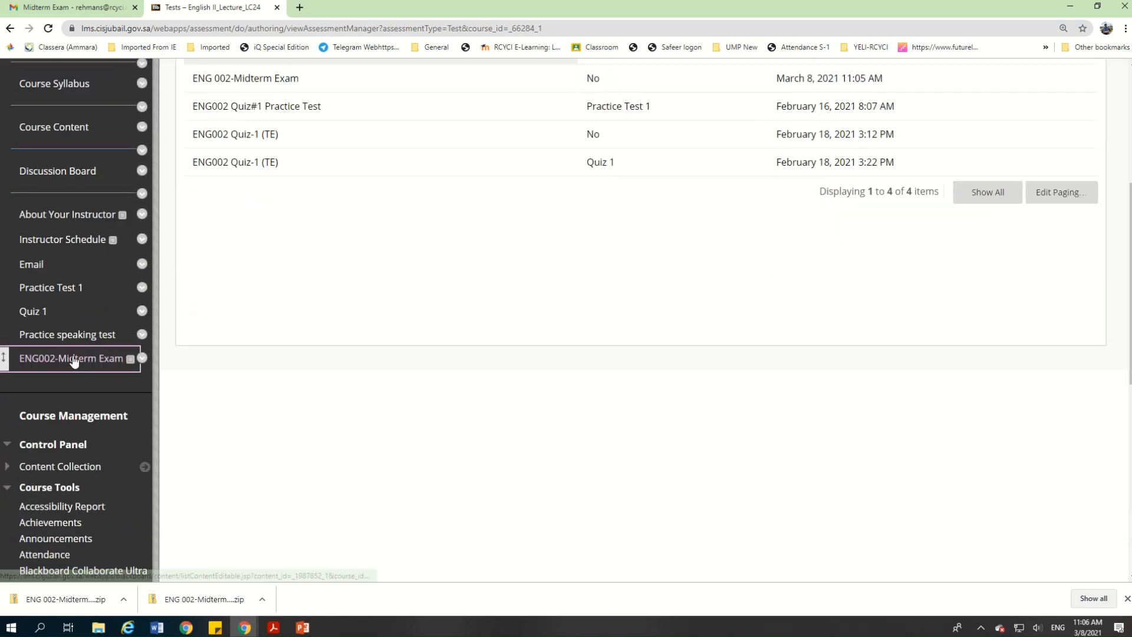
pyautogui.click(74, 359)
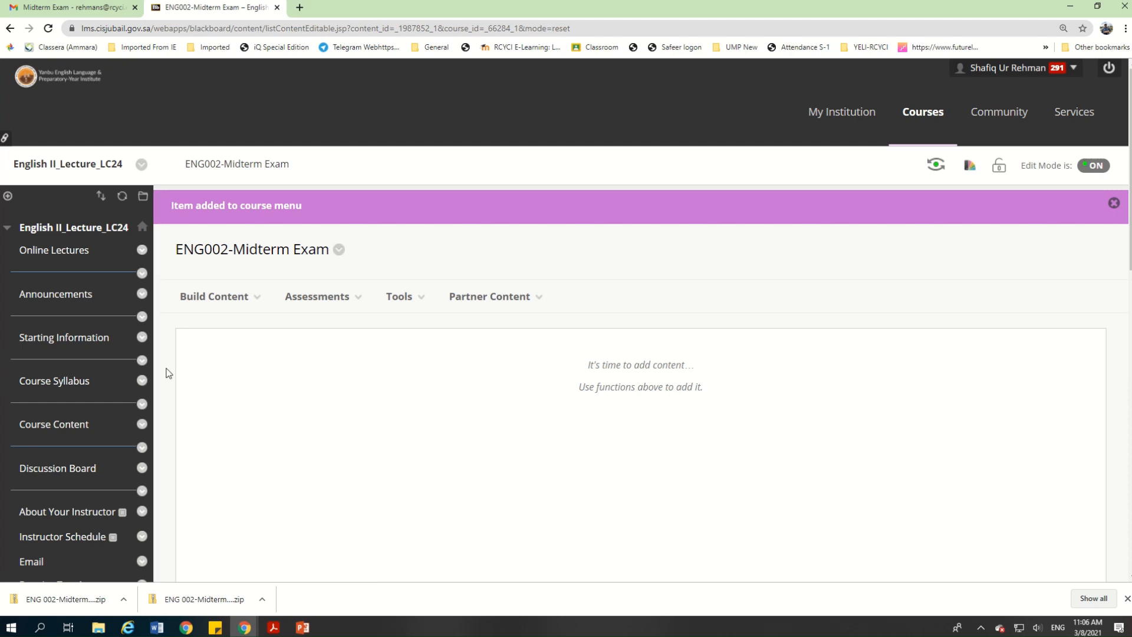
# Add the existing test ENG 002-Midterm Exam to the content area as a test assessment and submit it
pyautogui.click(322, 293)
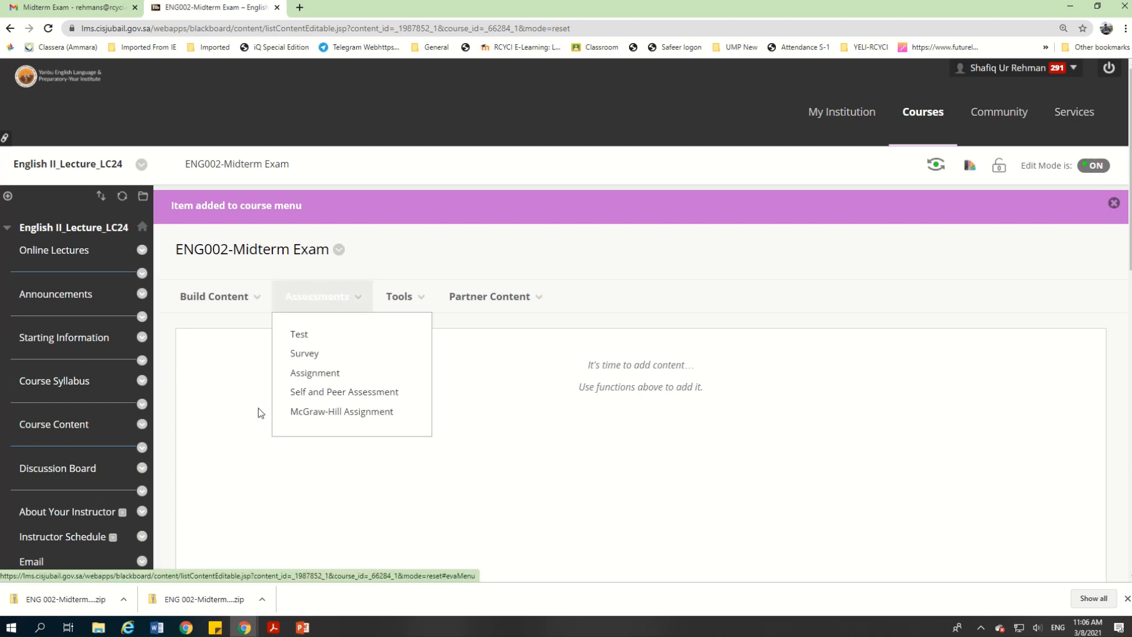
pyautogui.click(279, 481)
pyautogui.click(331, 302)
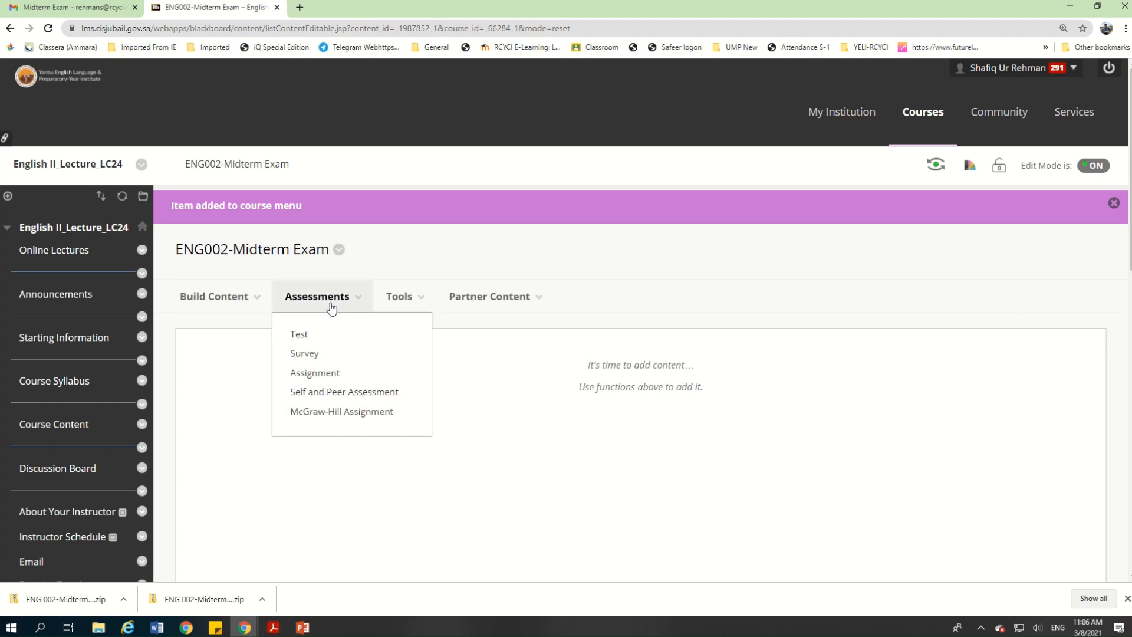
pyautogui.click(299, 334)
pyautogui.scroll(-2, 448, 389)
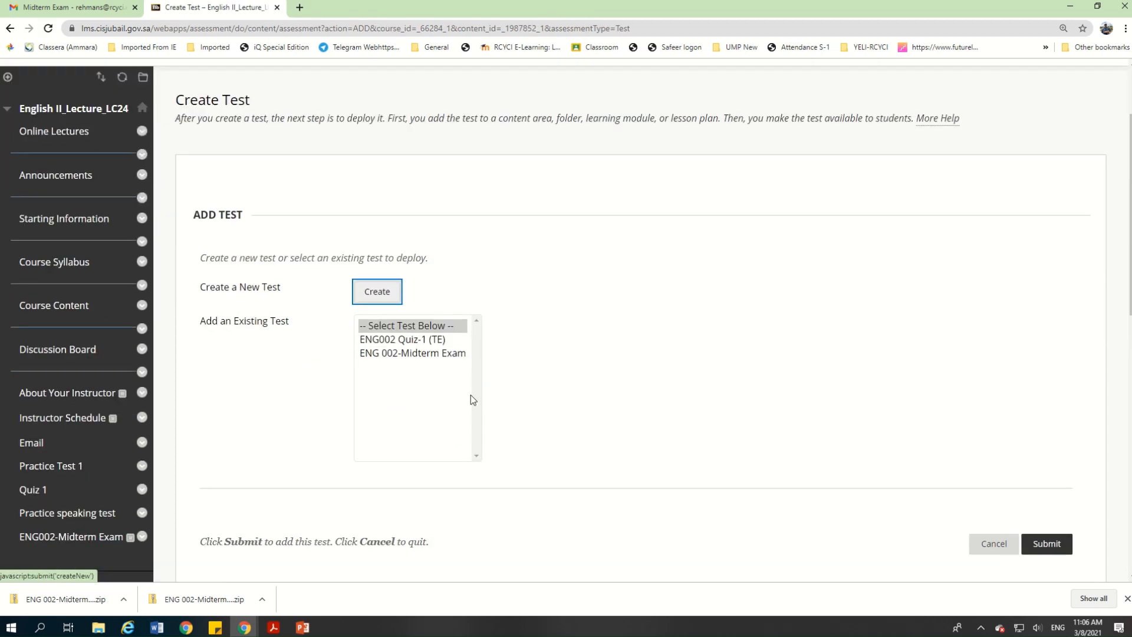
pyautogui.click(408, 354)
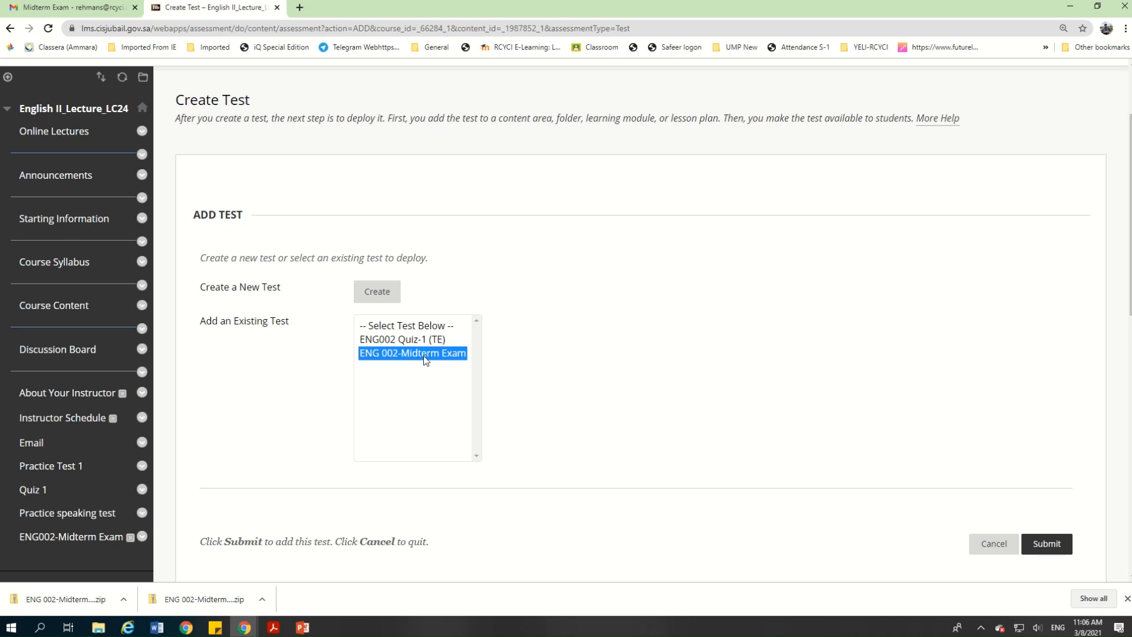
pyautogui.click(1056, 550)
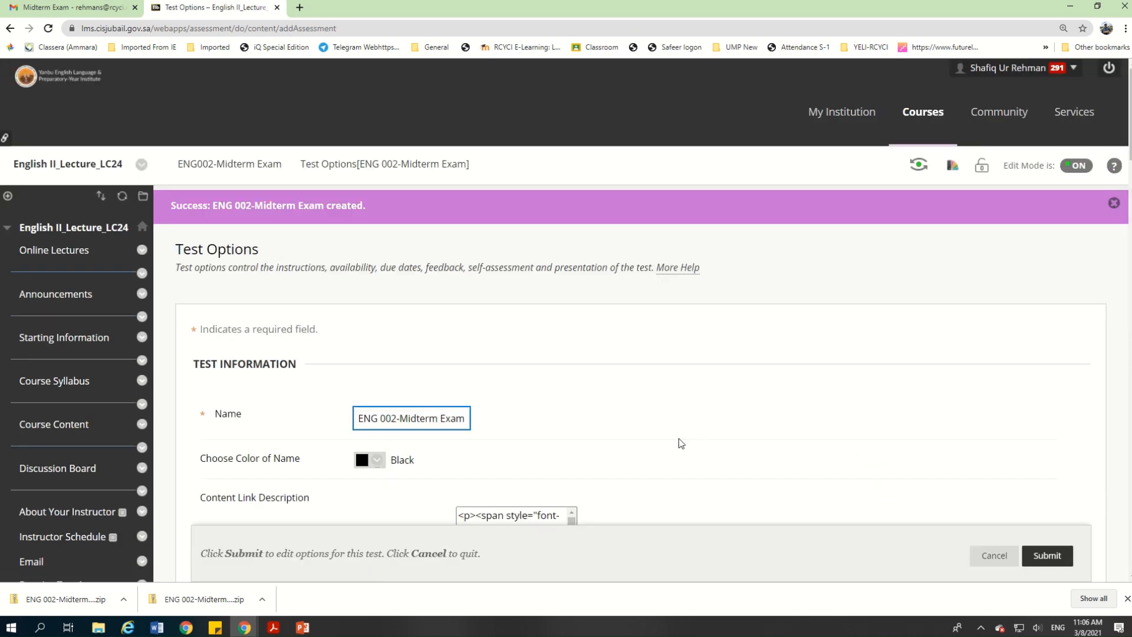
# Show the test description to students before they begin and set the test to open in a new window
pyautogui.scroll(-1, 607, 409)
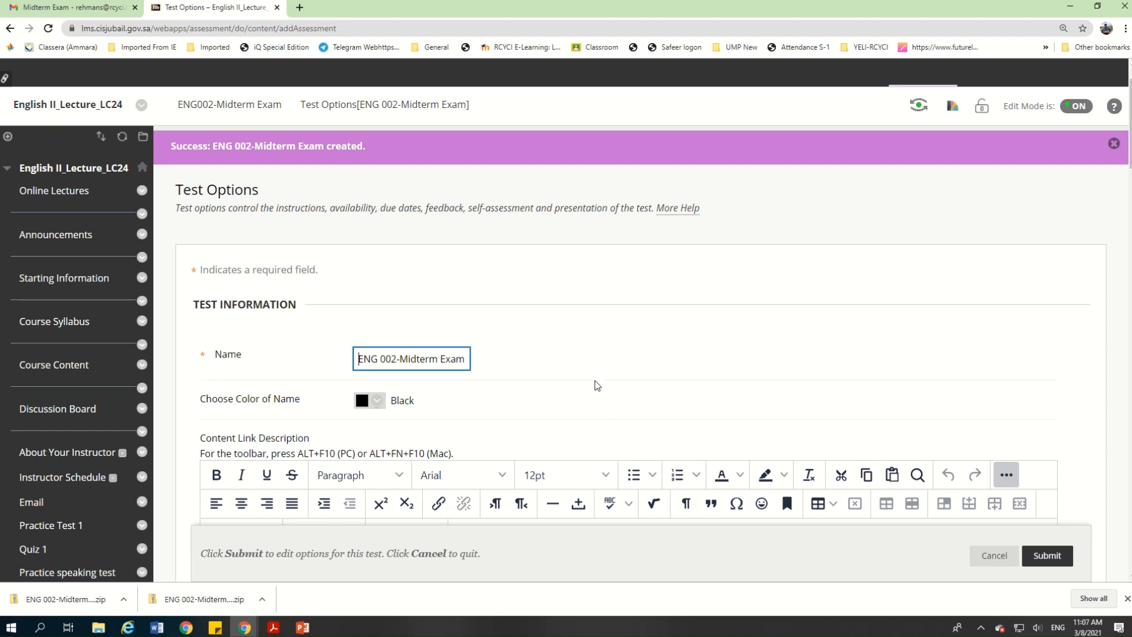
pyautogui.scroll(-6, 568, 392)
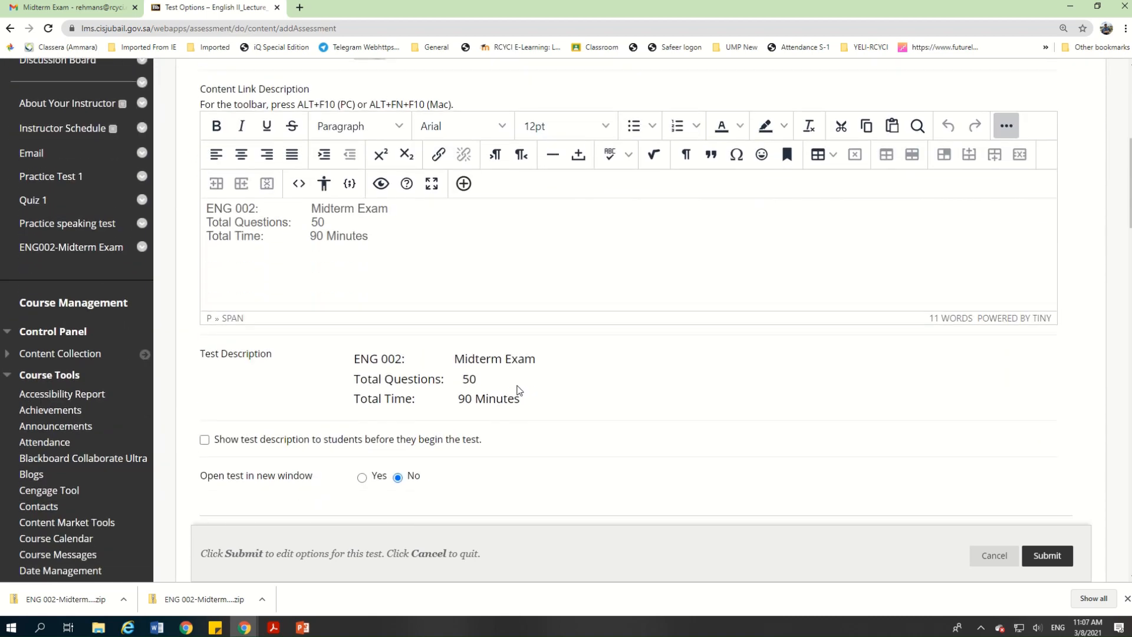
pyautogui.scroll(-2, 324, 395)
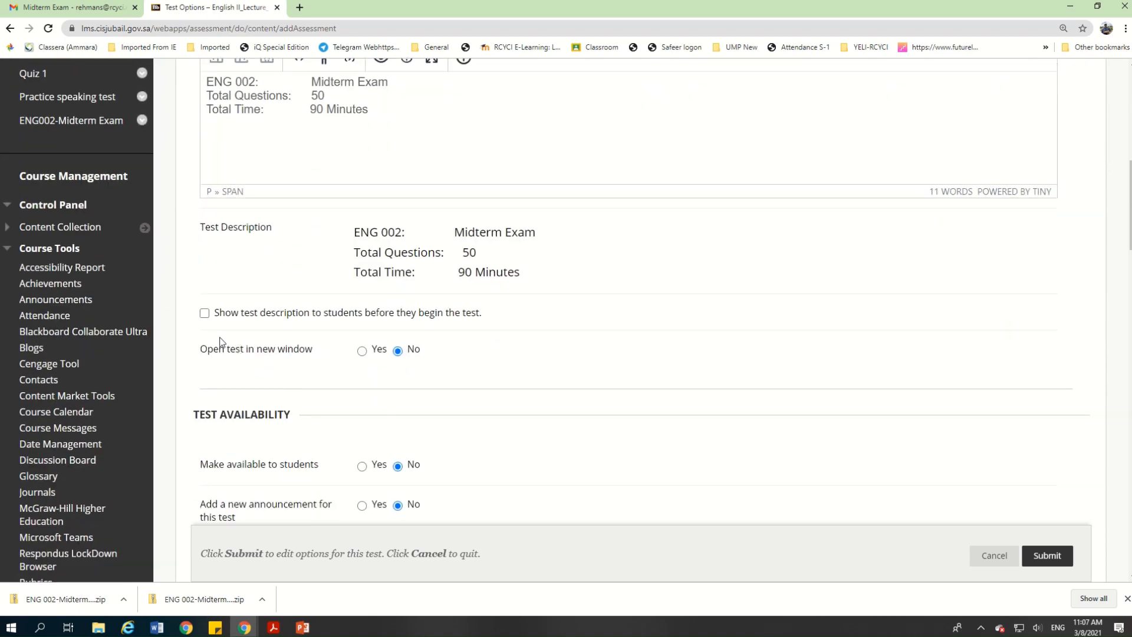
pyautogui.click(205, 313)
pyautogui.scroll(-1, 348, 363)
pyautogui.click(361, 291)
# Make the test available to students and add a new announcement for it
pyautogui.scroll(-2, 377, 371)
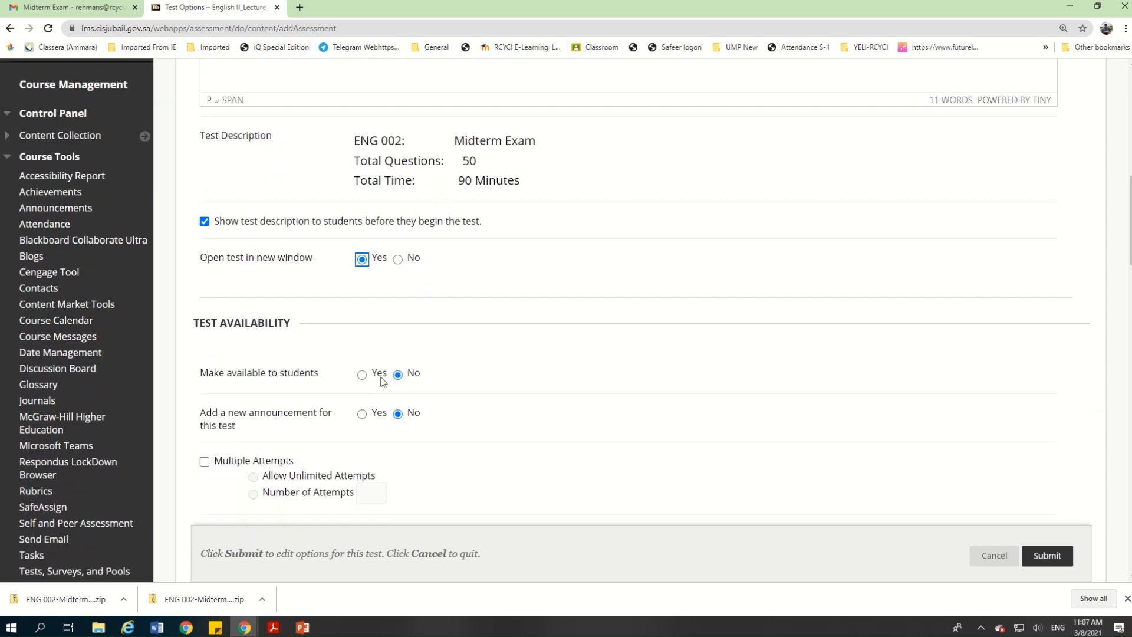
pyautogui.click(361, 288)
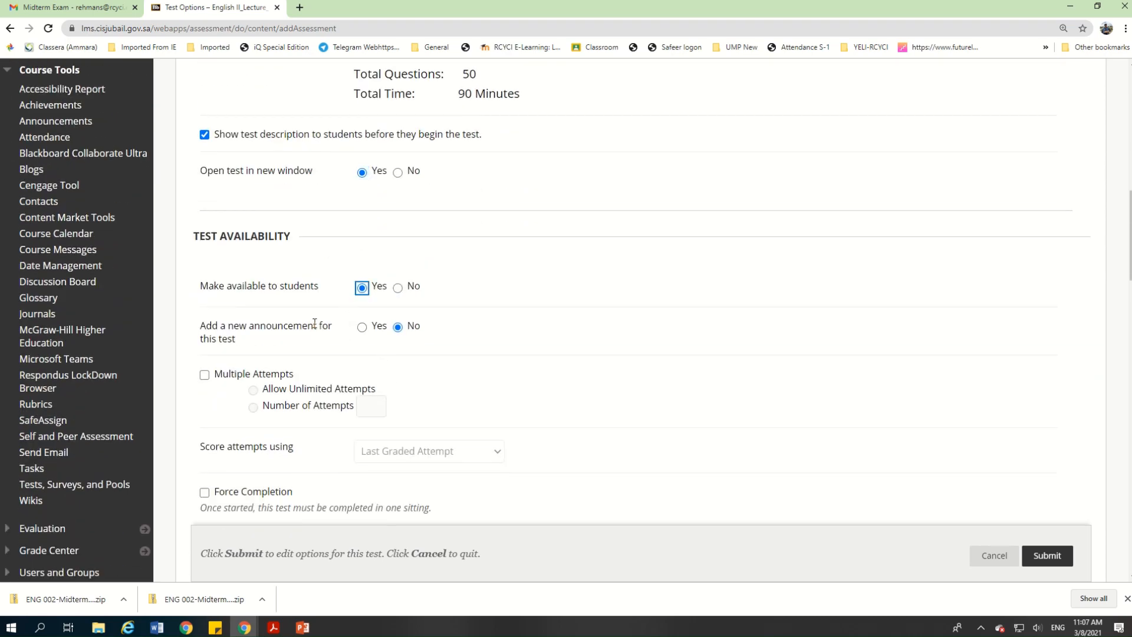
pyautogui.click(361, 327)
# Enable the test timer at 90 minutes and turn Auto-Submit on
pyautogui.scroll(-2, 253, 277)
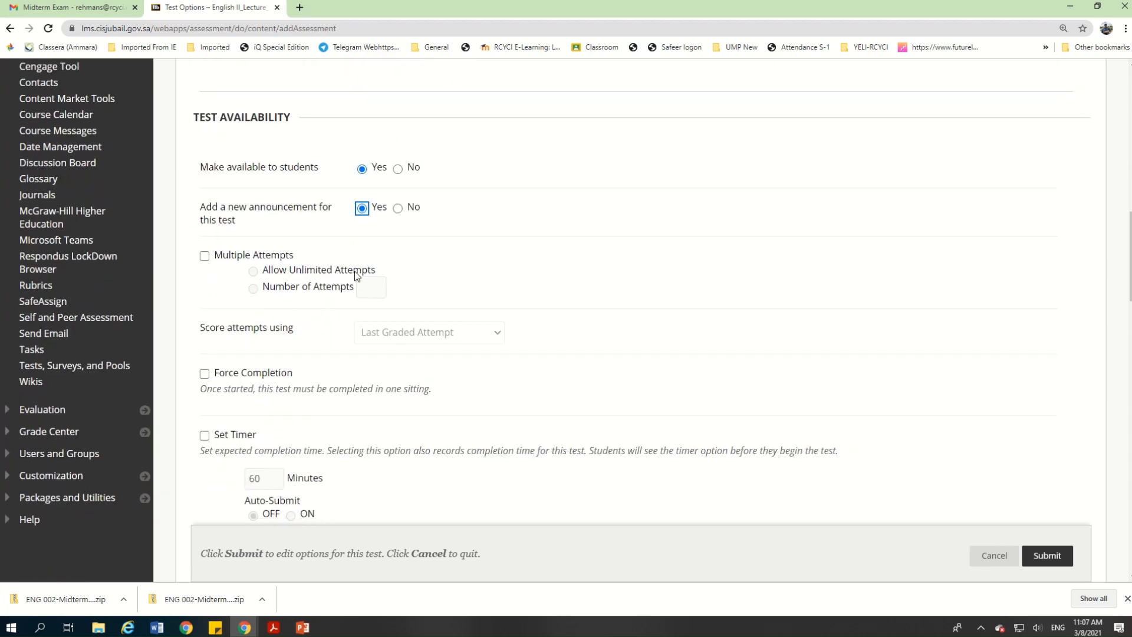
pyautogui.scroll(-2, 384, 317)
pyautogui.scroll(-1, 384, 316)
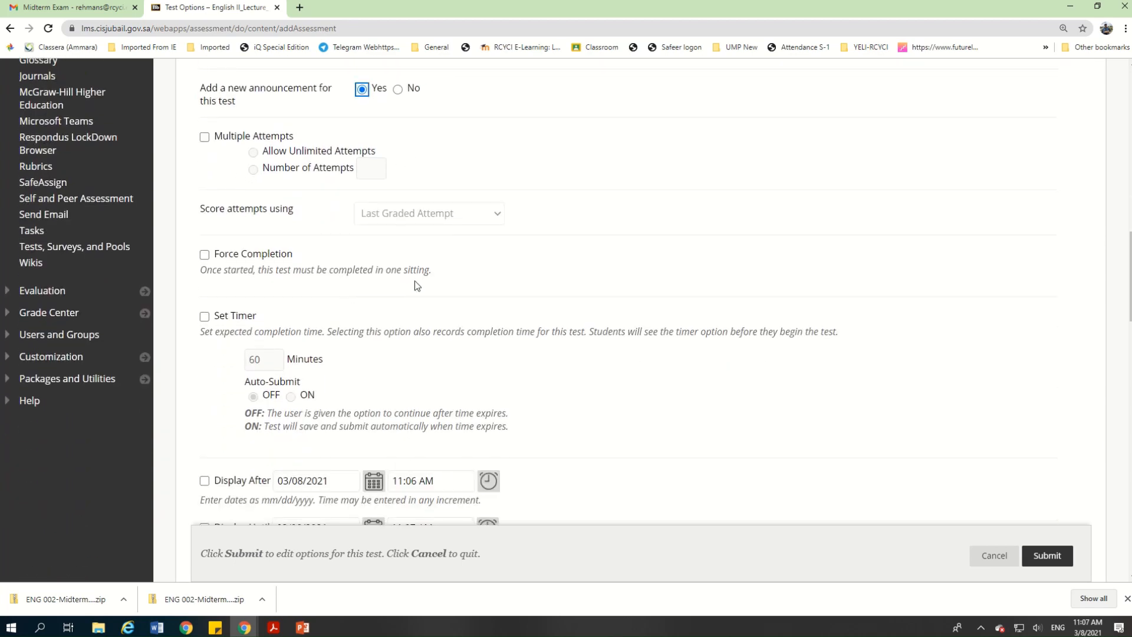
pyautogui.scroll(-1, 372, 323)
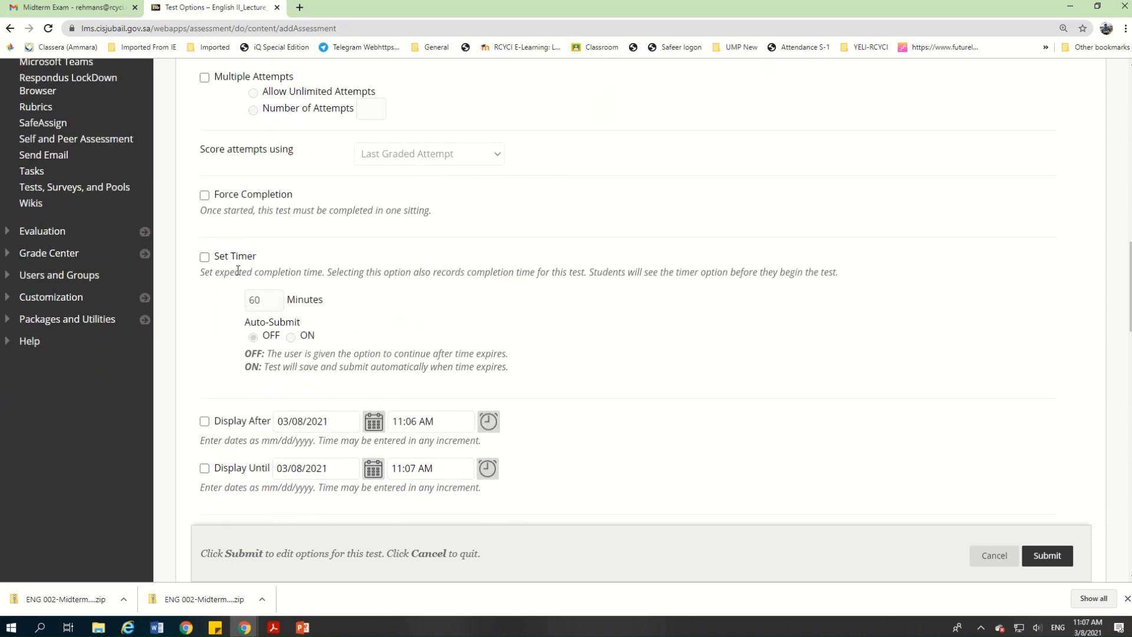
pyautogui.click(204, 256)
pyautogui.doubleClick(266, 303)
pyautogui.press('BackSpace')
pyautogui.write('90')
pyautogui.click(291, 337)
# Enable the Display After and Display Until limits, and set Display After to 03/09/2021 at 09:00 AM
pyautogui.scroll(-2, 371, 364)
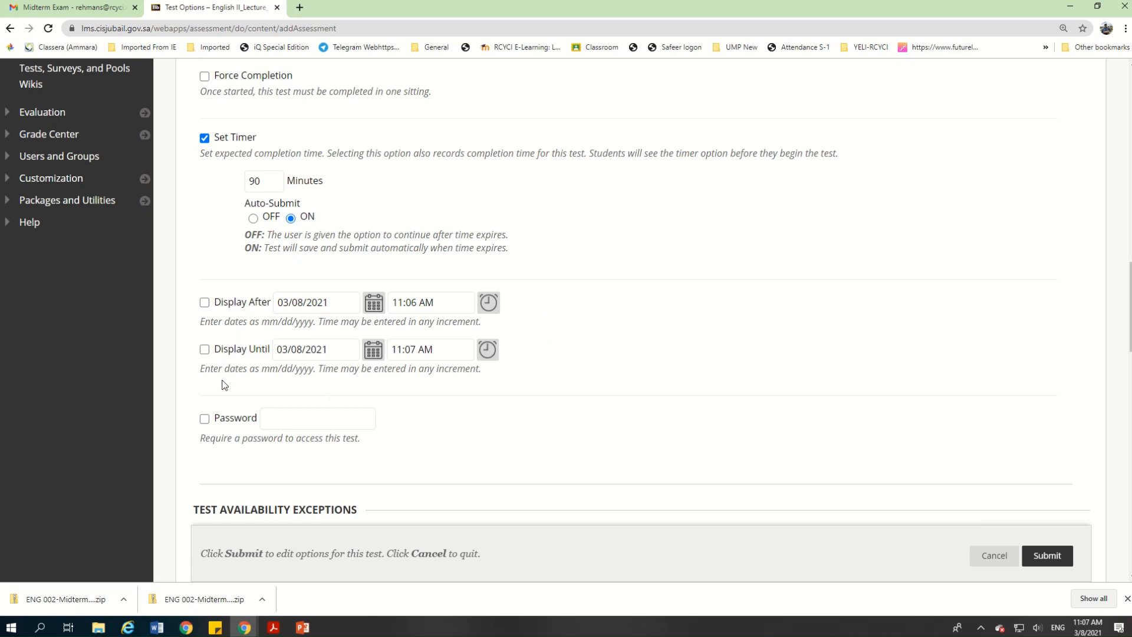
pyautogui.click(204, 304)
pyautogui.click(204, 349)
pyautogui.click(373, 303)
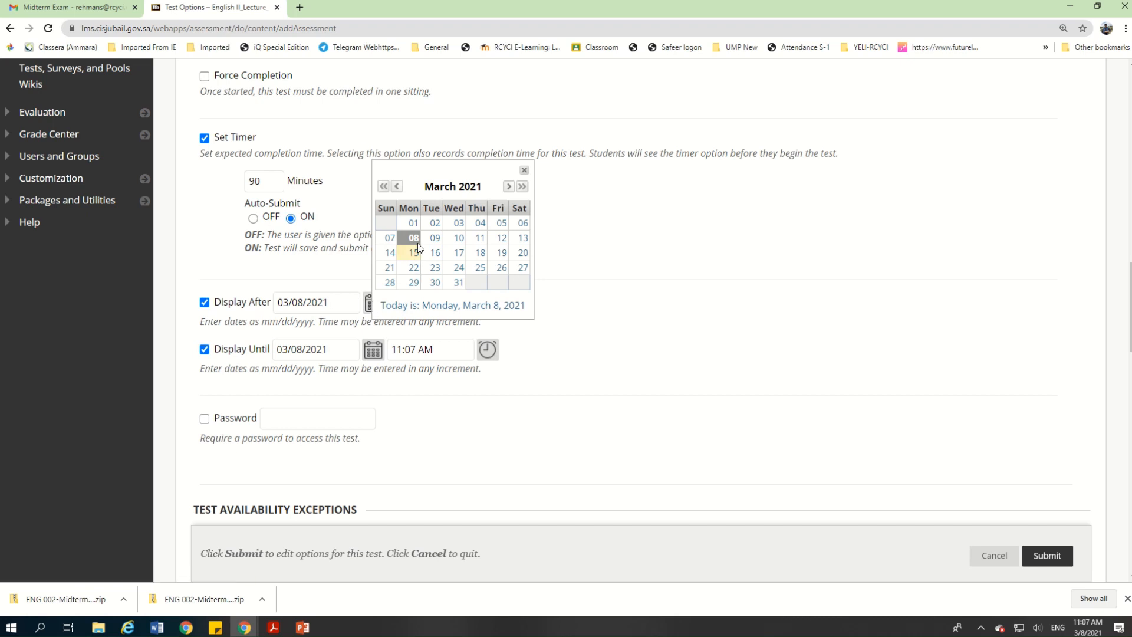
pyautogui.click(434, 238)
pyautogui.click(487, 302)
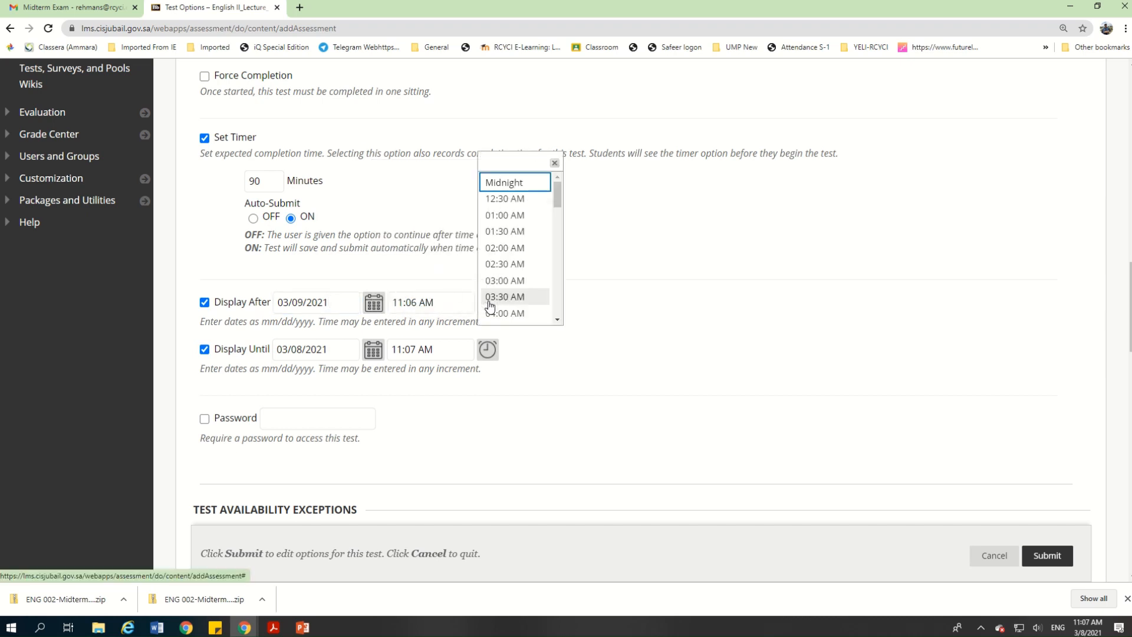
pyautogui.scroll(-3, 501, 289)
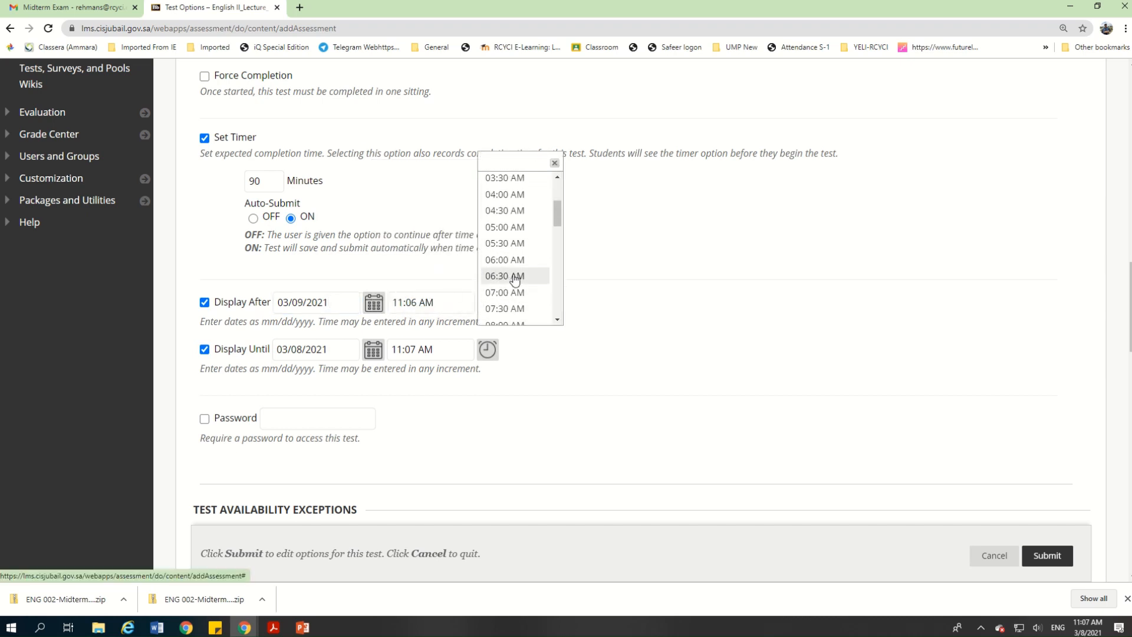
pyautogui.scroll(-3, 514, 280)
pyautogui.click(514, 244)
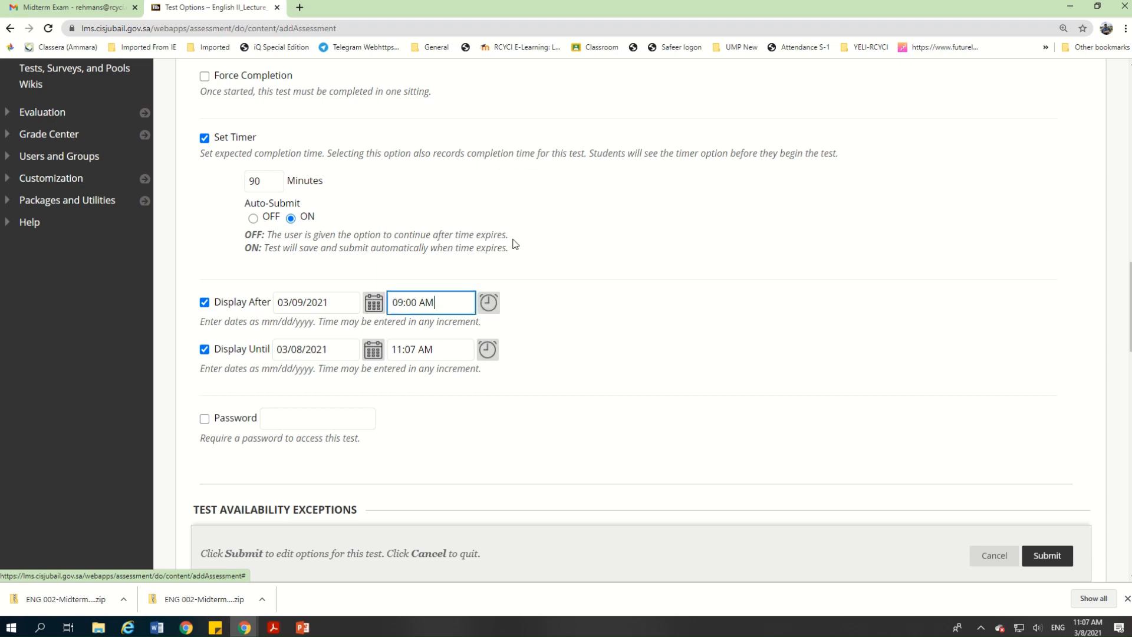
pyautogui.click(566, 328)
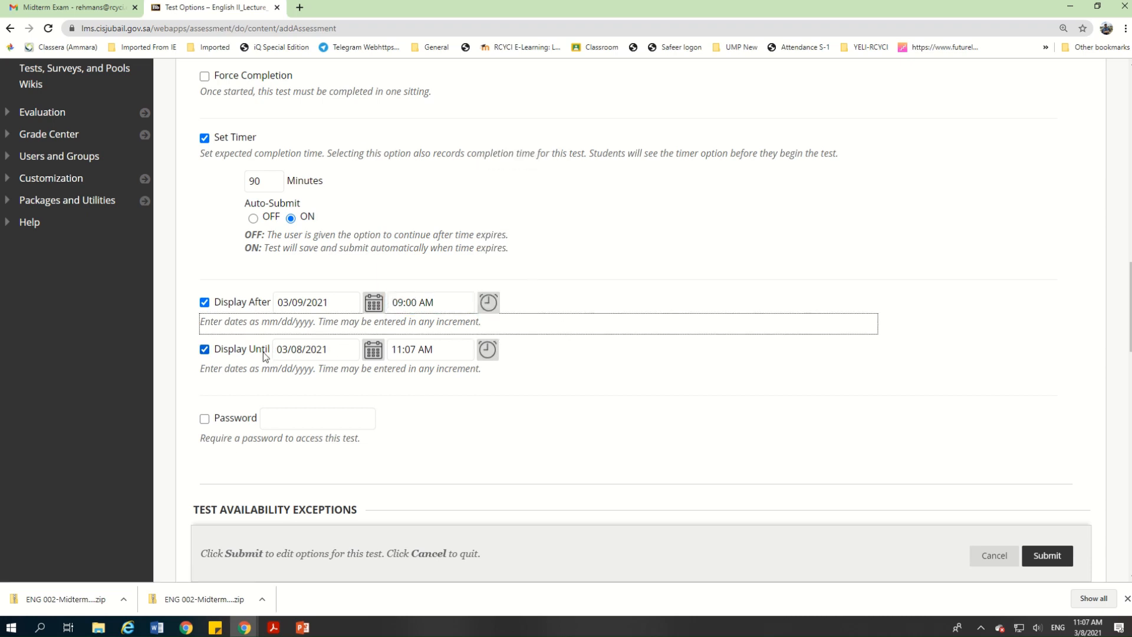
# Set Display Until to 03/09/2021 at 10:30 AM
pyautogui.click(317, 353)
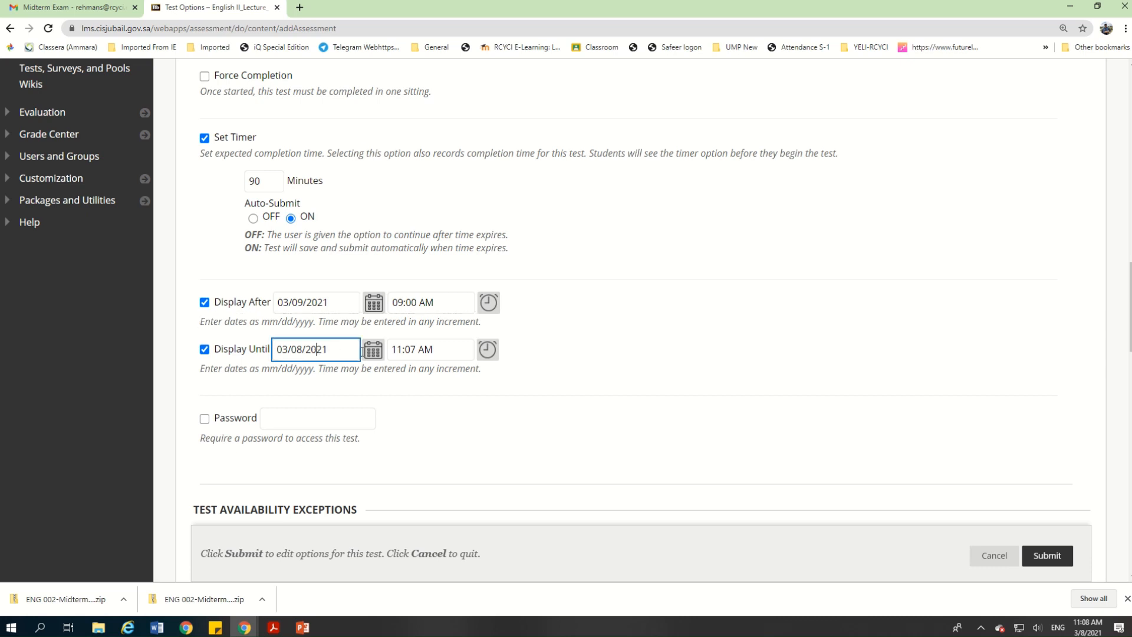
pyautogui.click(372, 350)
pyautogui.click(434, 285)
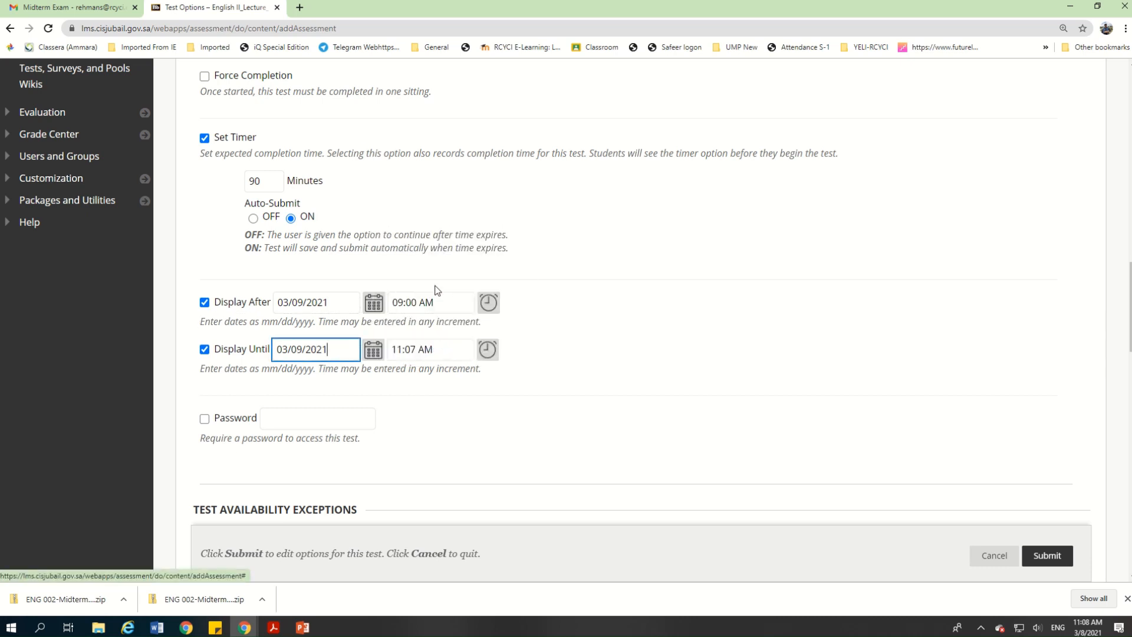
pyautogui.click(493, 356)
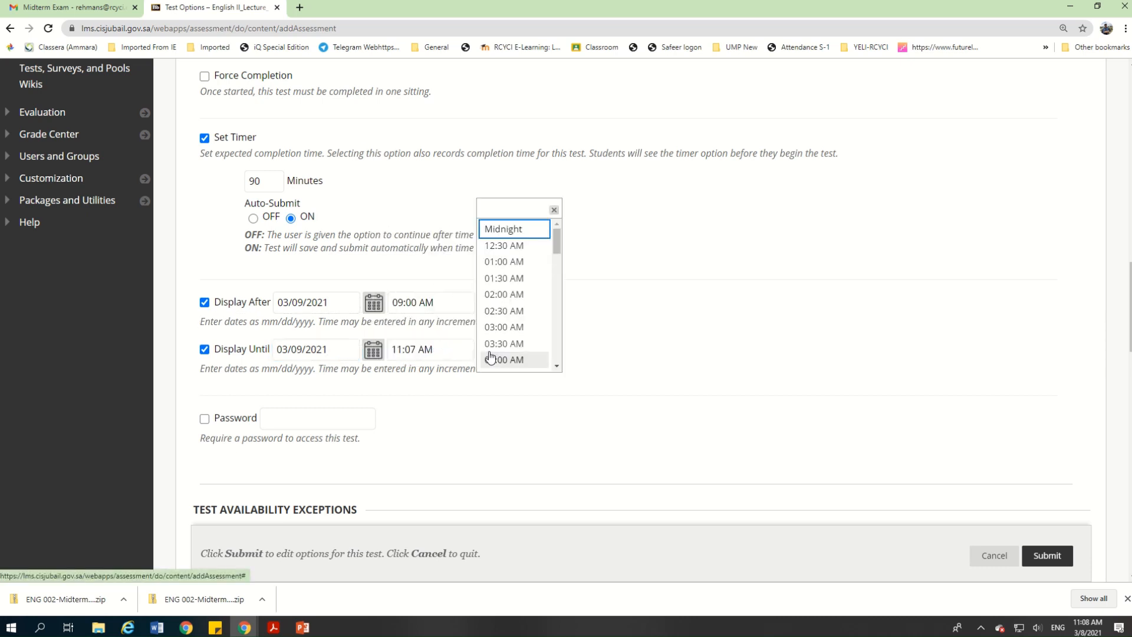
pyautogui.scroll(-4, 517, 312)
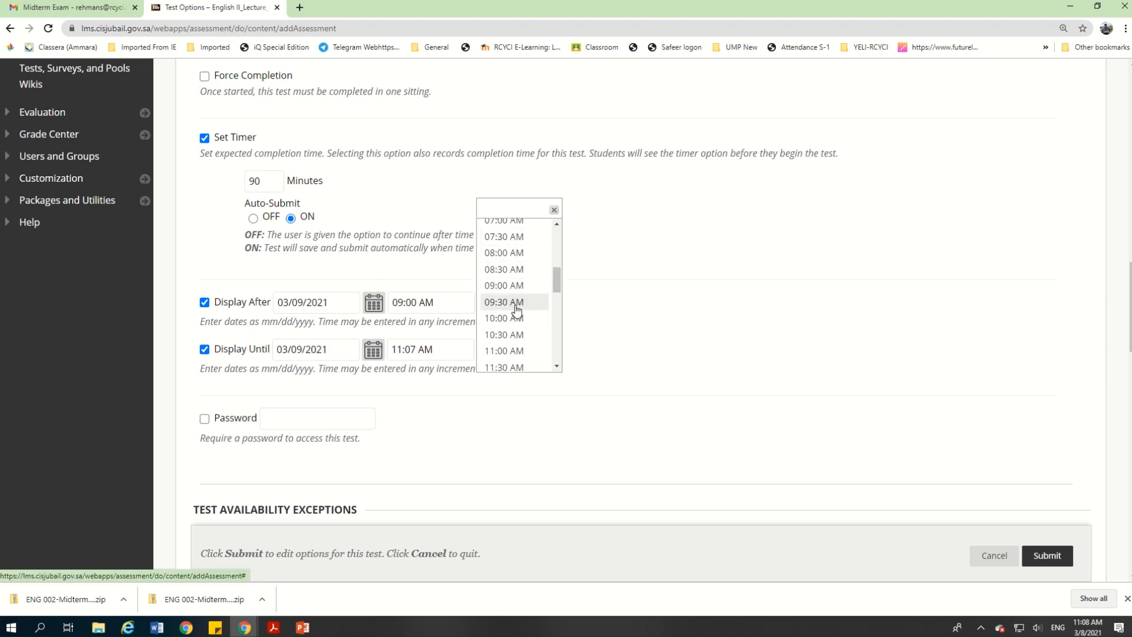
pyautogui.click(511, 335)
pyautogui.click(600, 364)
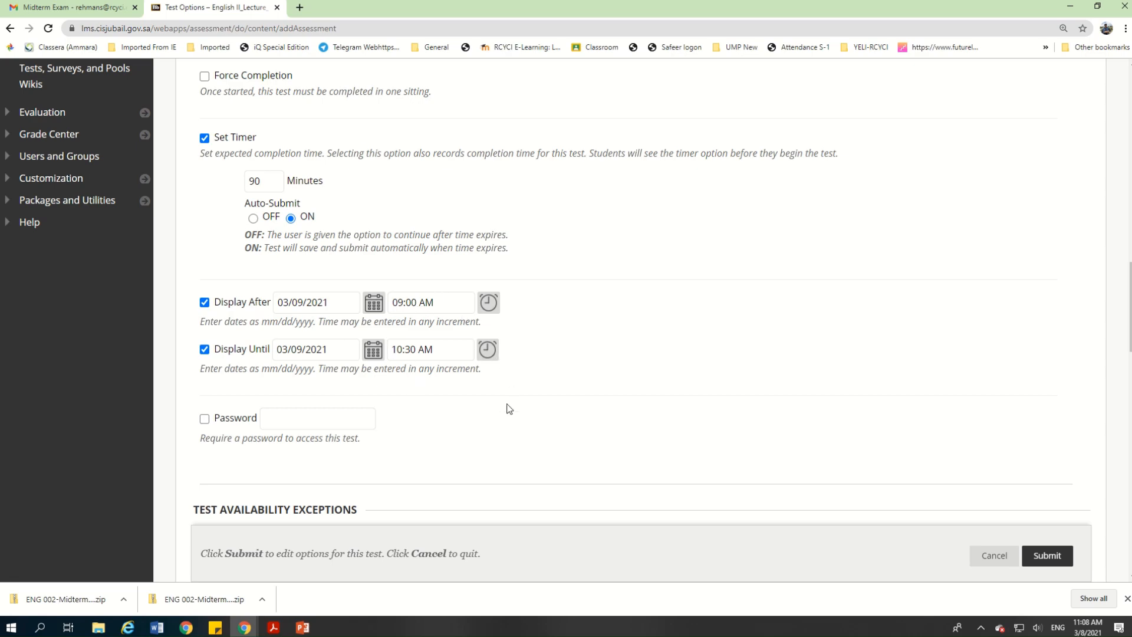
# Disable Score per Question in the After Submission rule of the test results and feedback settings
pyautogui.scroll(-4, 507, 407)
pyautogui.scroll(-9, 508, 408)
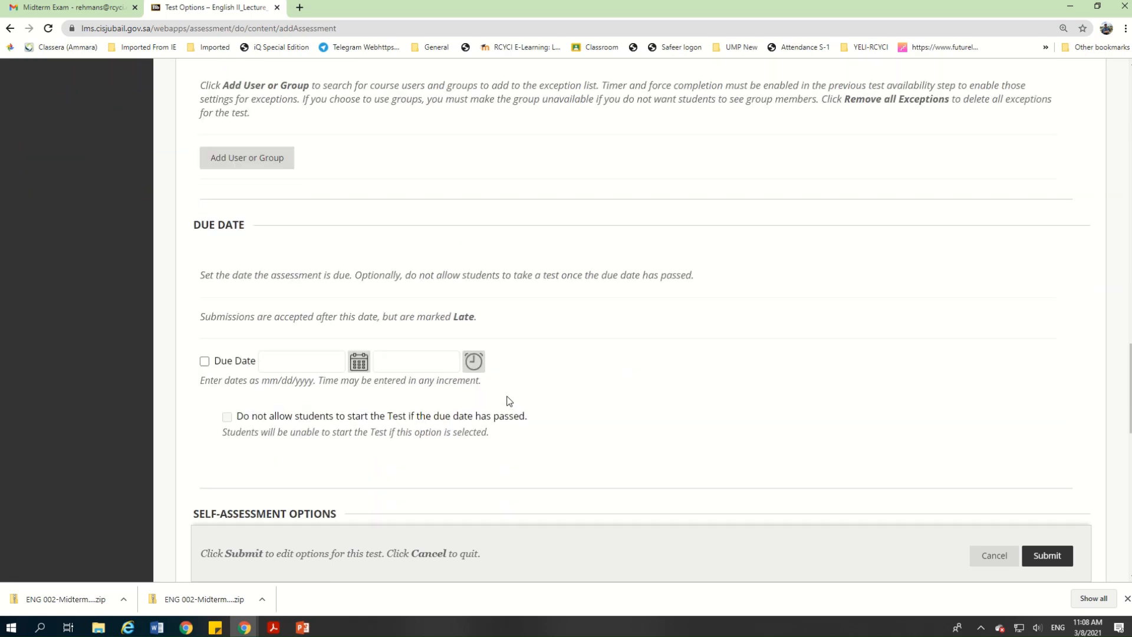
pyautogui.scroll(-7, 509, 401)
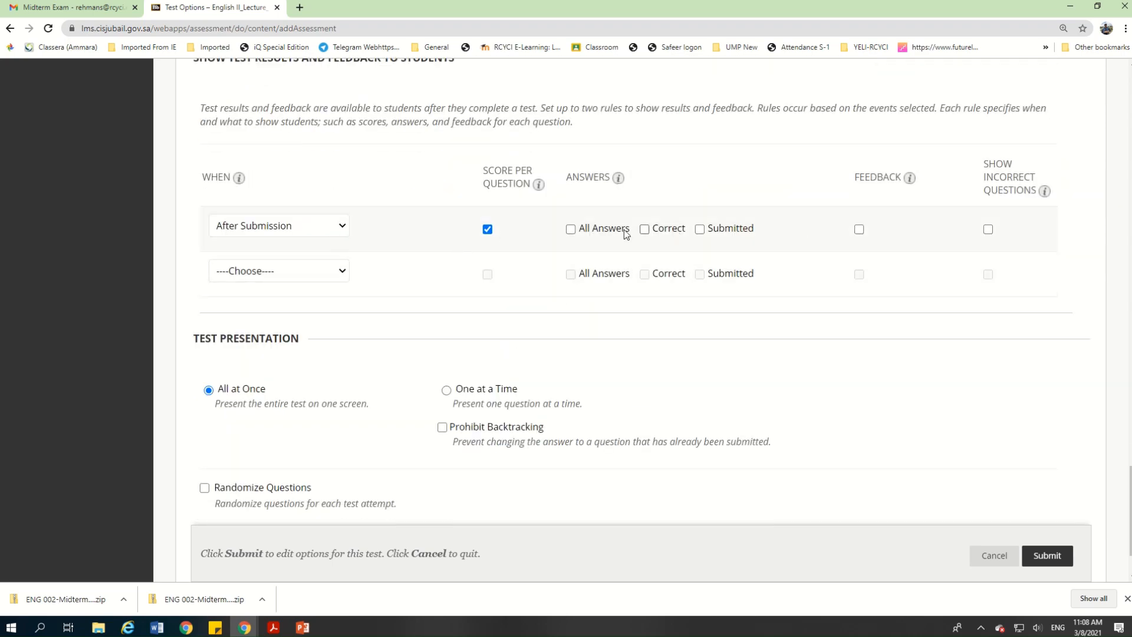
pyautogui.click(486, 231)
pyautogui.click(380, 412)
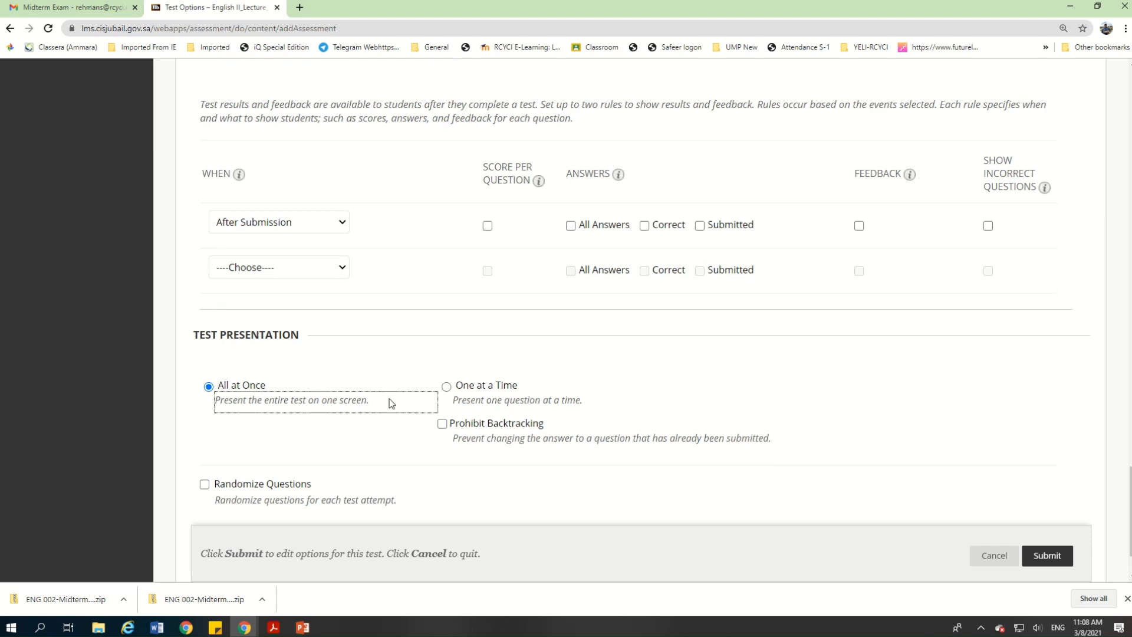
# Present the test questions one at a time and prohibit backtracking
pyautogui.scroll(-1, 270, 328)
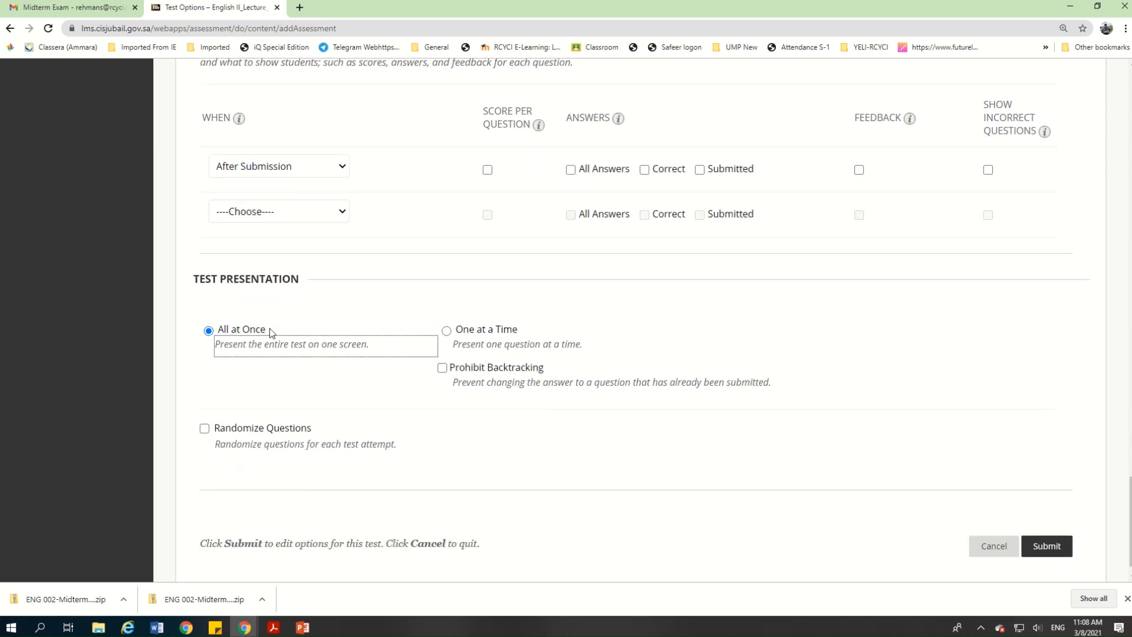
pyautogui.click(447, 331)
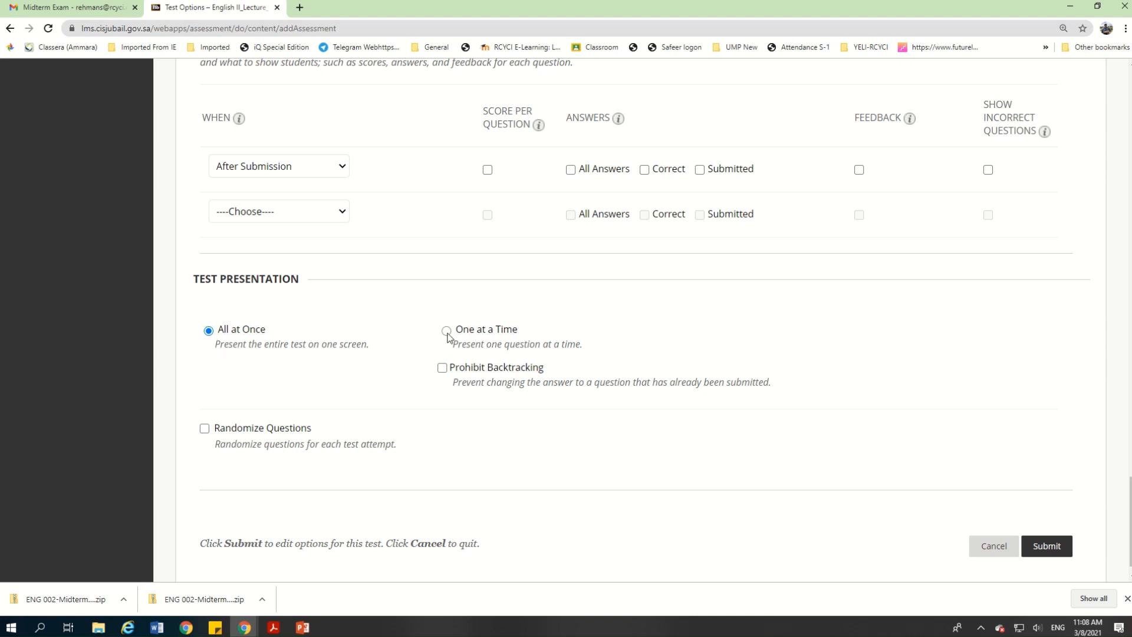
pyautogui.click(443, 369)
pyautogui.scroll(-1, 475, 422)
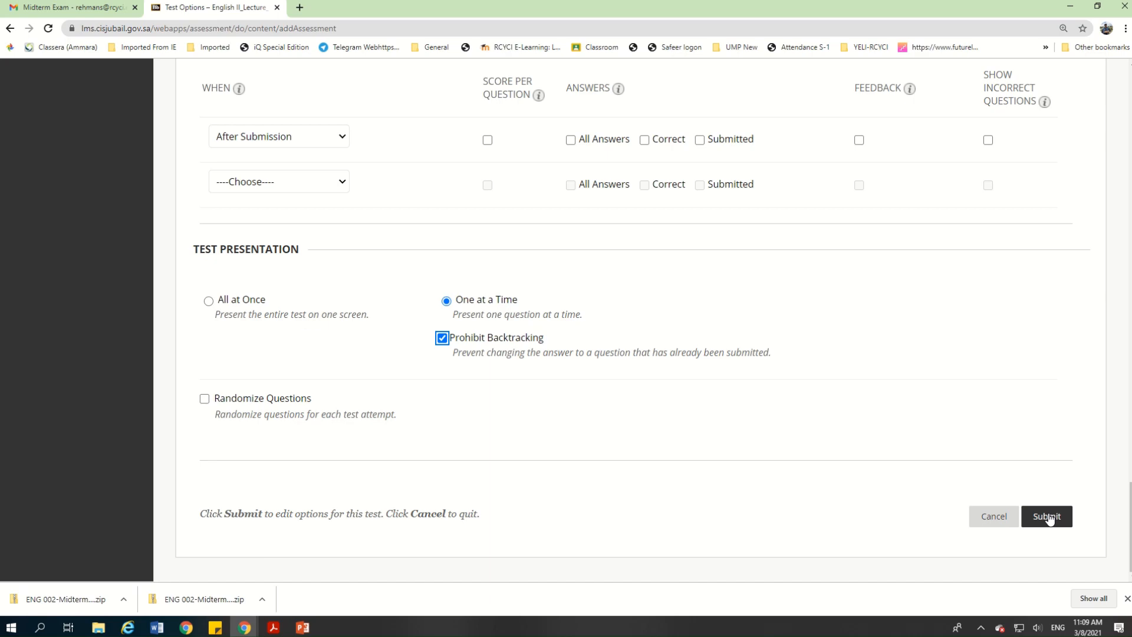
# Review the timer, display dates and presentation settings, and submit the test options
pyautogui.scroll(15, 778, 465)
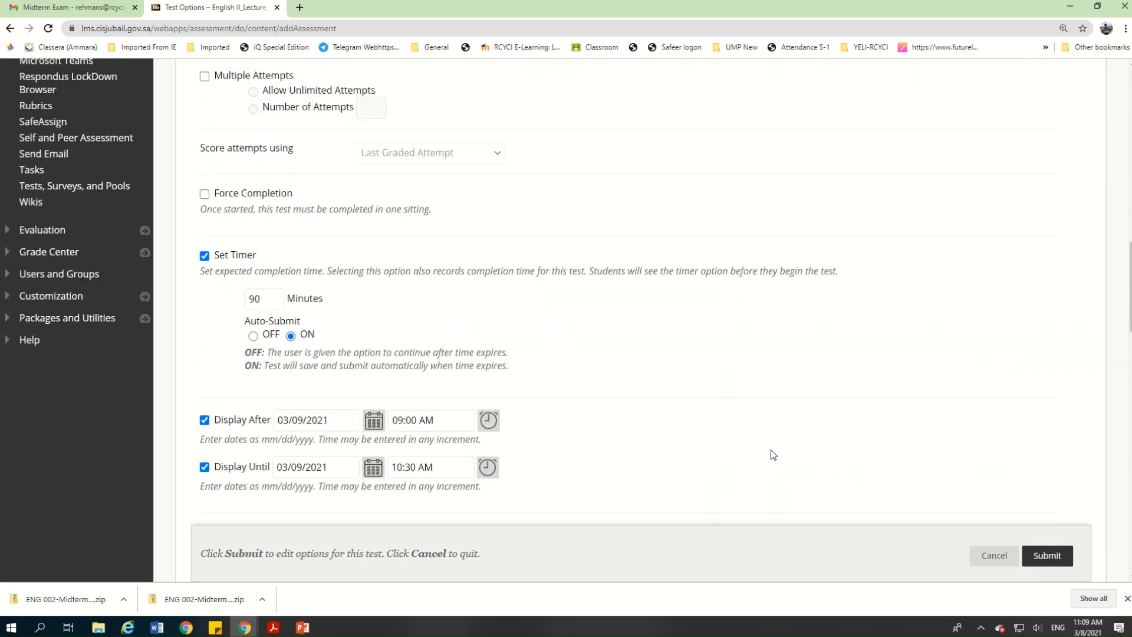
pyautogui.scroll(2, 770, 449)
pyautogui.scroll(-7, 770, 449)
pyautogui.scroll(1, 747, 440)
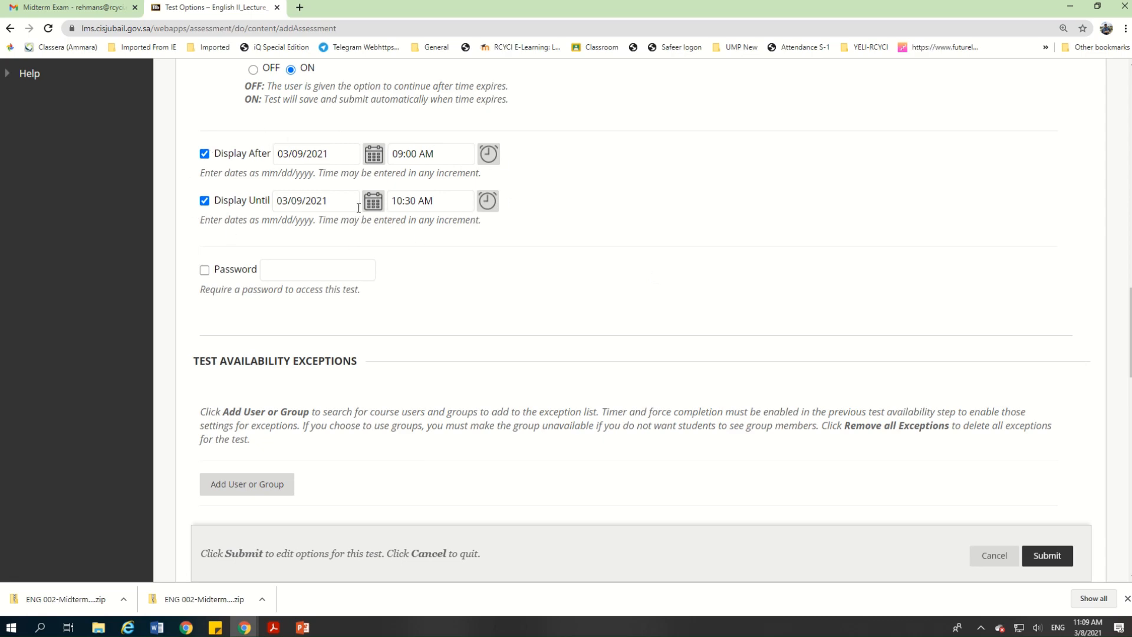
pyautogui.scroll(-10, 478, 267)
pyautogui.scroll(-7, 587, 386)
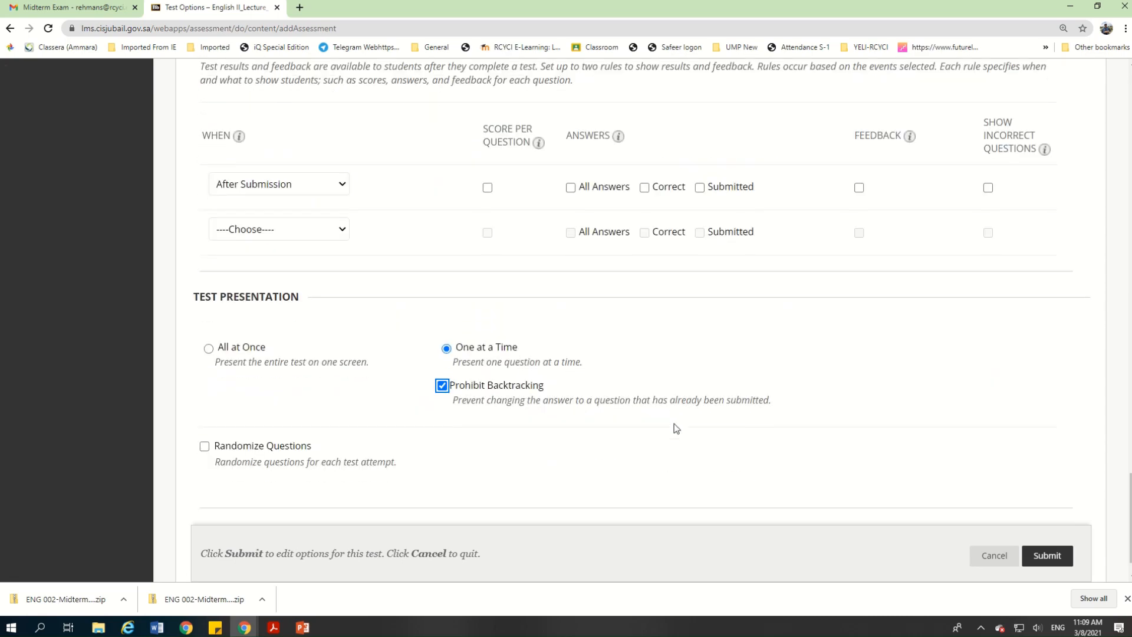
pyautogui.click(1051, 526)
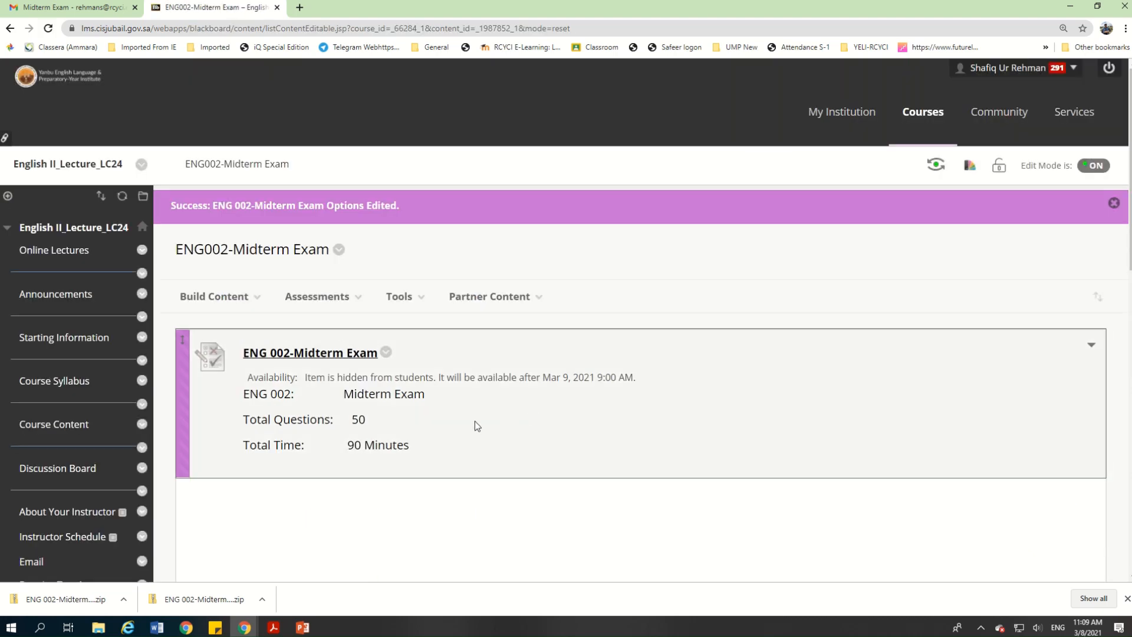
pyautogui.scroll(-2, 475, 421)
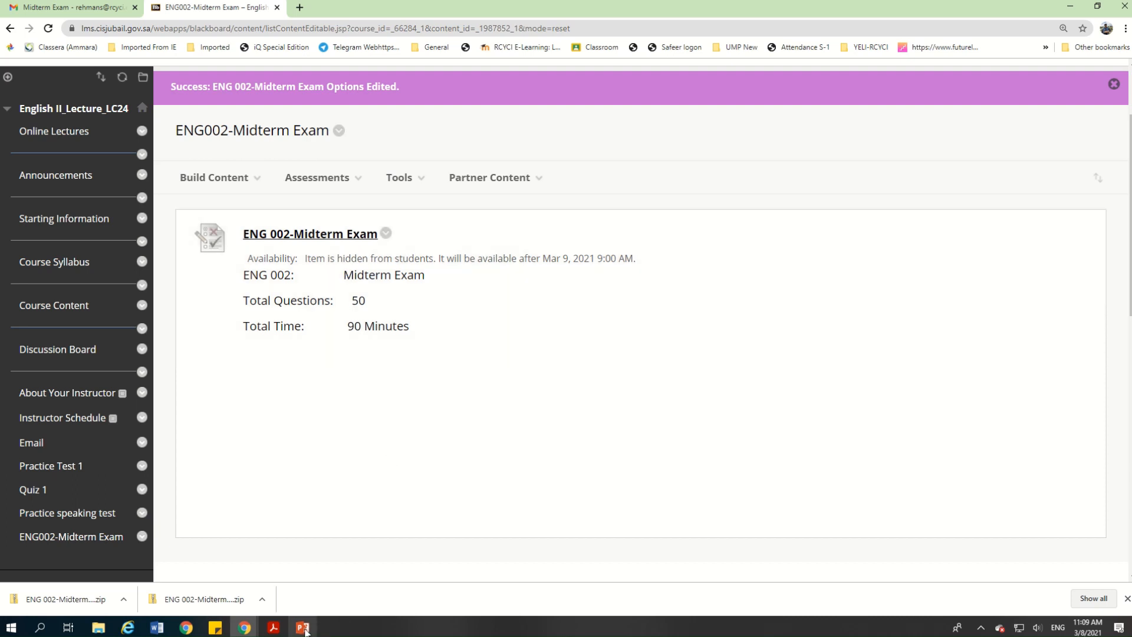
# Switch to the open Presentation1 in PowerPoint
pyautogui.moveTo(306, 631)
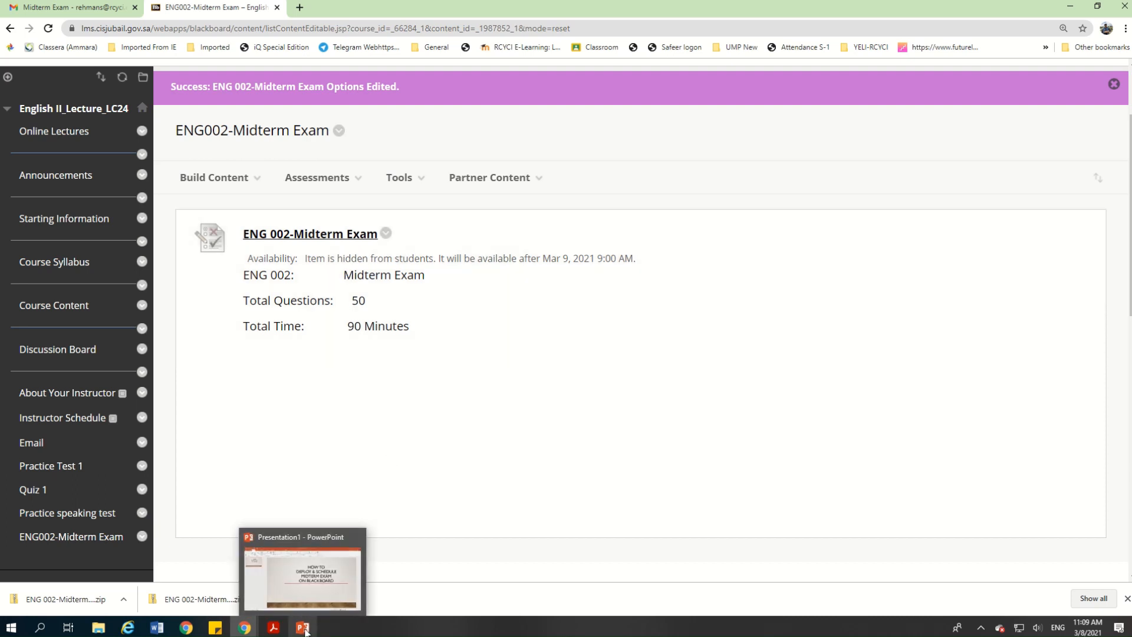
pyautogui.click(306, 631)
pyautogui.moveTo(523, 9)
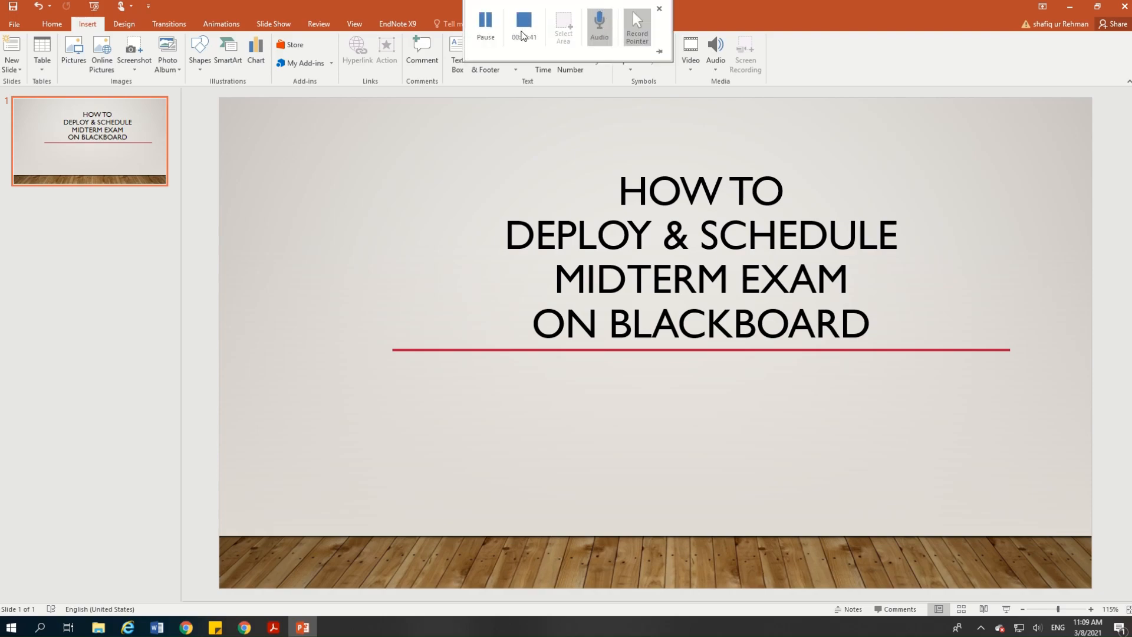